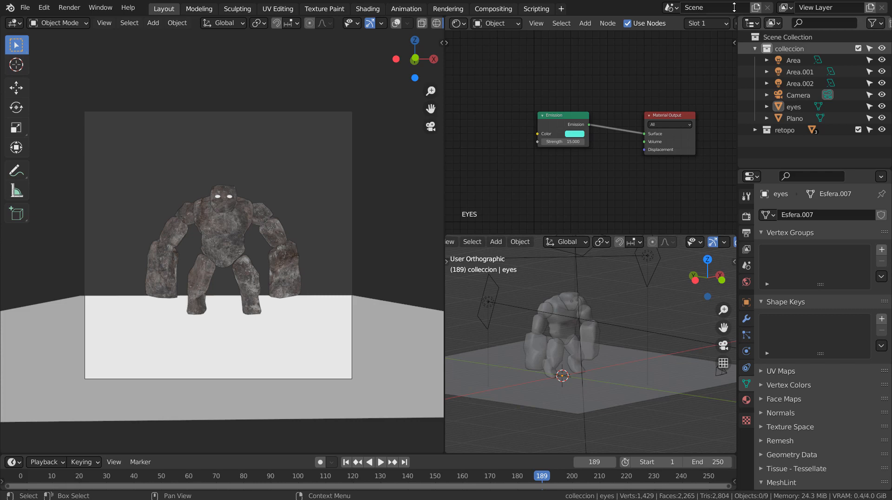
- Add a general Layout workspace and preview the golem through the camera in Rendered shading, returning to Solid shading
click(562, 11)
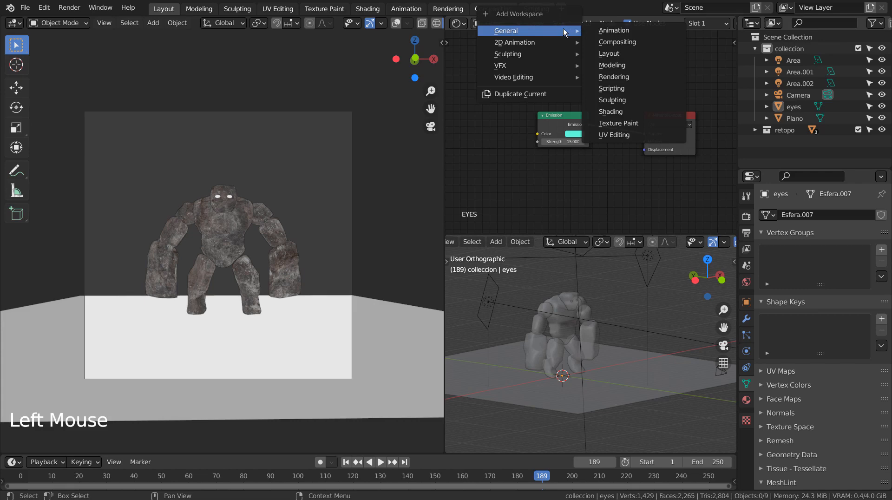
click(643, 53)
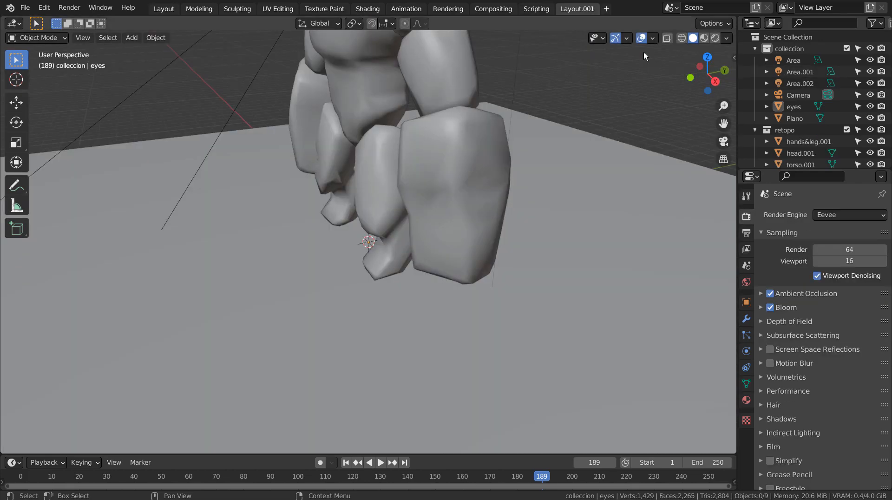
key(KP_0)
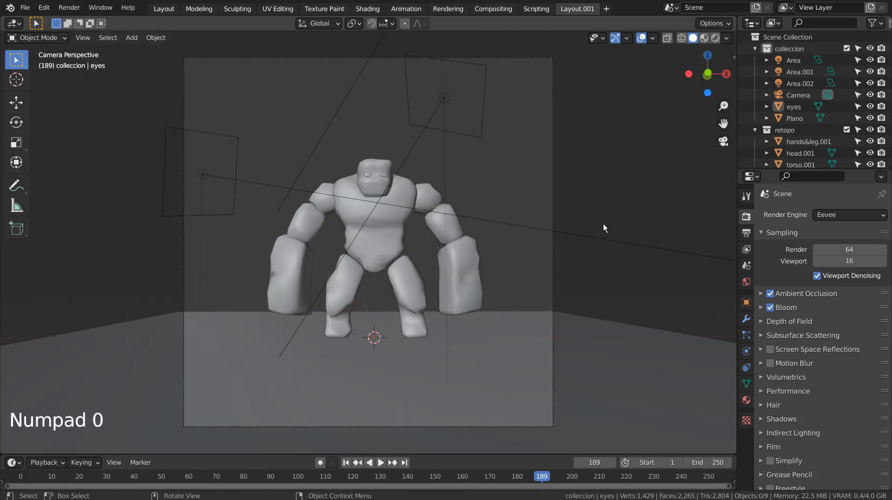
click(715, 37)
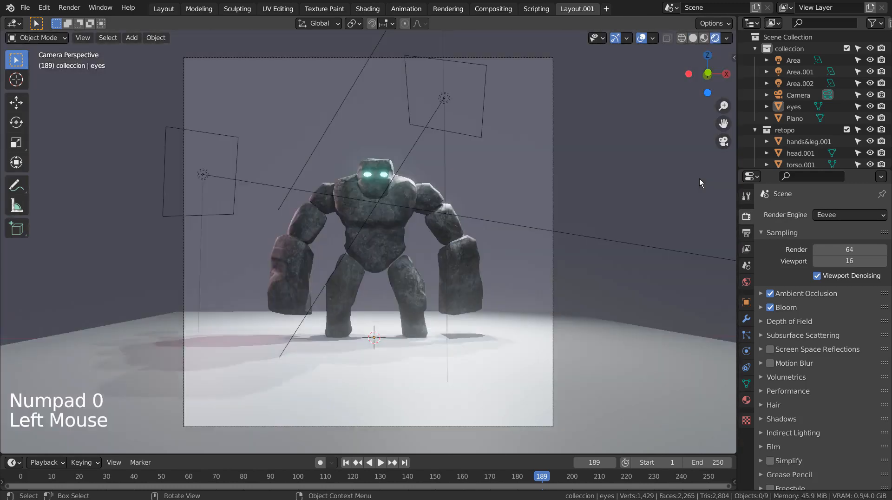
click(691, 39)
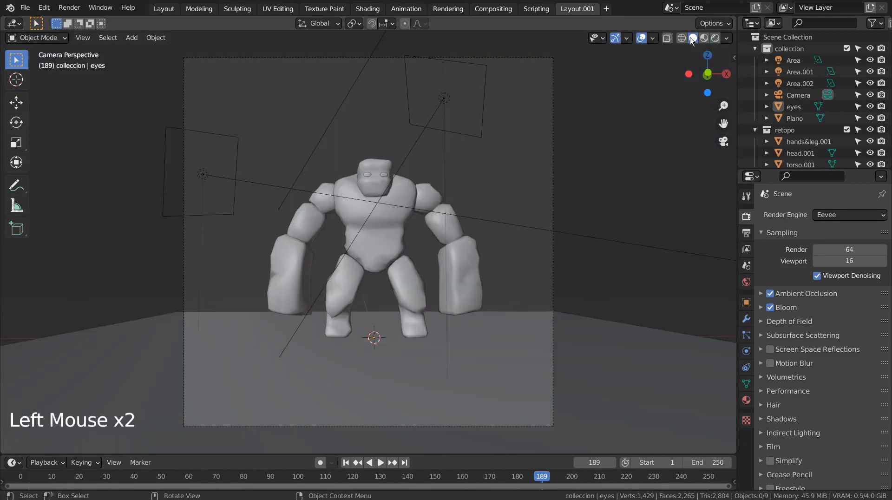
- Join torso.001, head.001 and hands&leg.001 into a single mesh with hands&leg.001 as the active object, and select the joined body
middle_drag(644, 124, 551, 197)
click(381, 227)
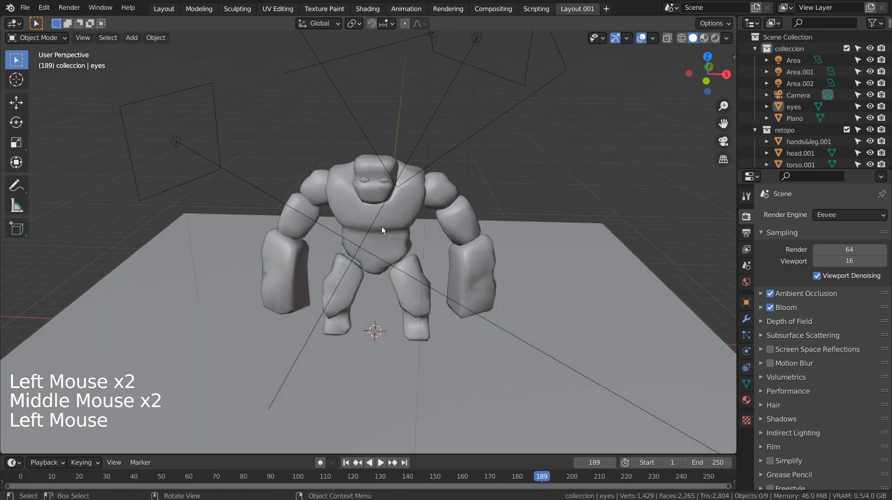
middle_drag(636, 185, 581, 152)
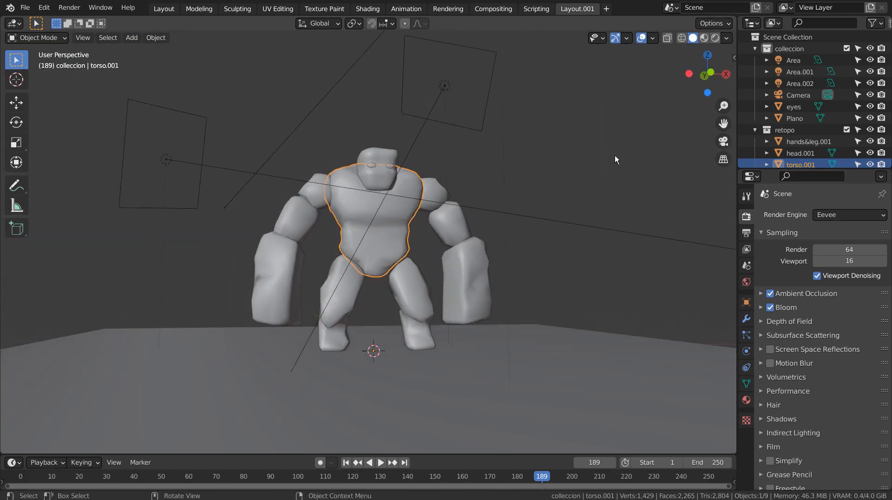
scroll(883, 139, down, 3)
scroll(814, 134, down, 1)
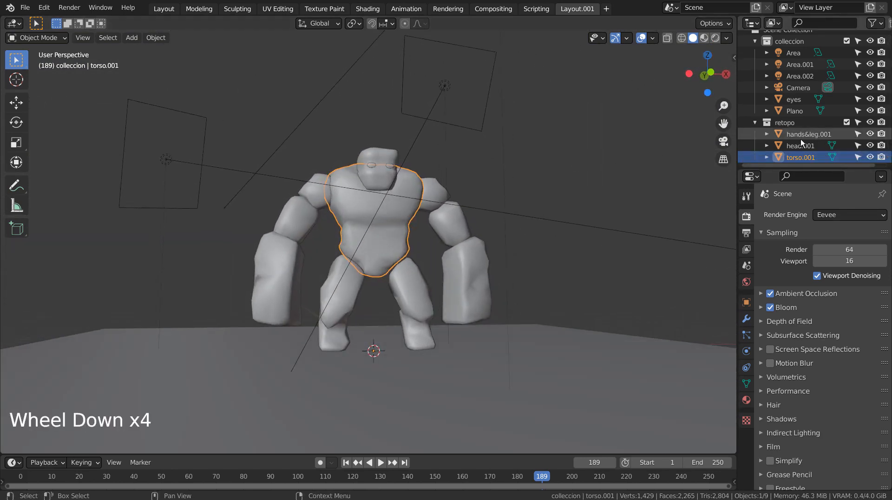
click(800, 137)
click(800, 144)
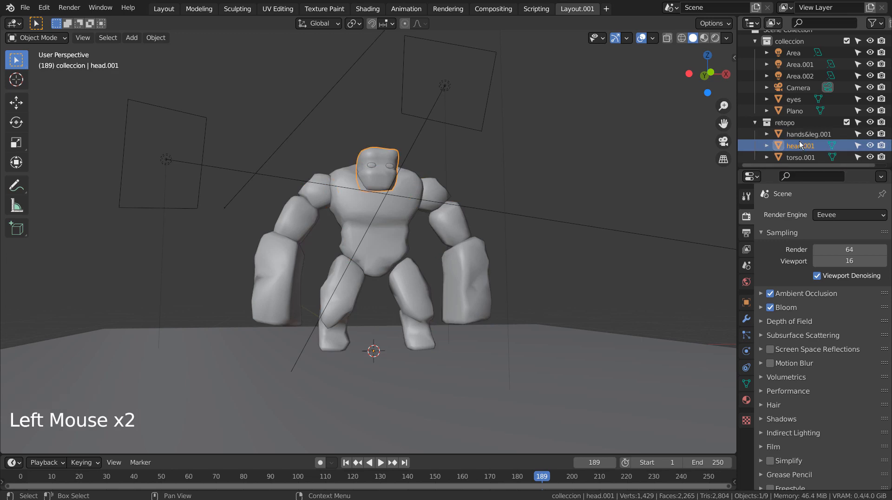
click(798, 140)
click(792, 135)
shift+click(796, 152)
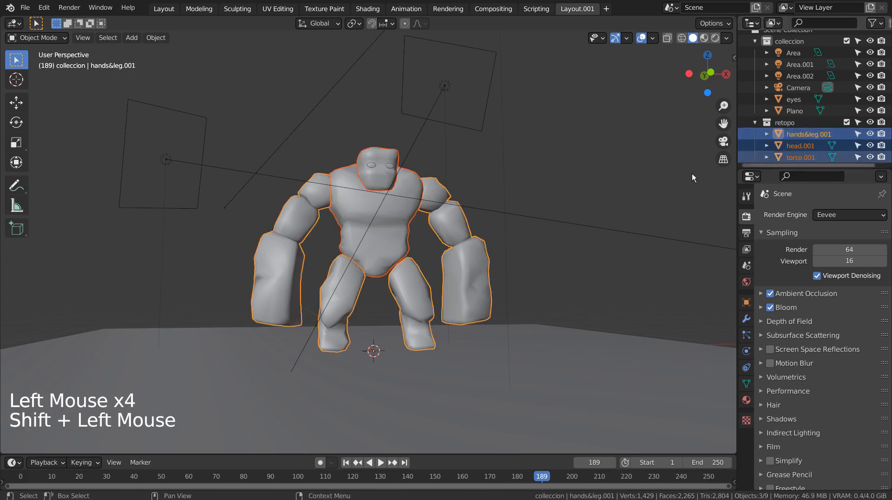
key(ctrl+j)
click(598, 227)
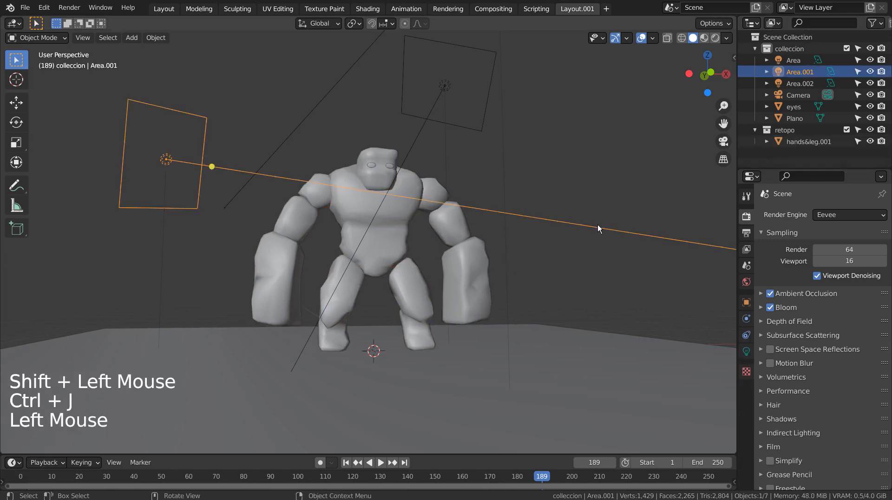
click(367, 260)
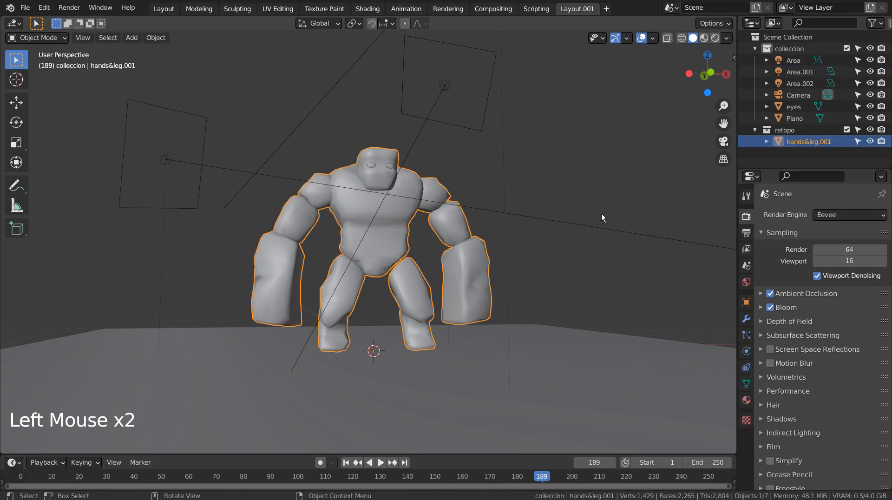
- Move the eyes object into the retopo collection and join hands&leg.001 into it
middle_drag(601, 213, 525, 257)
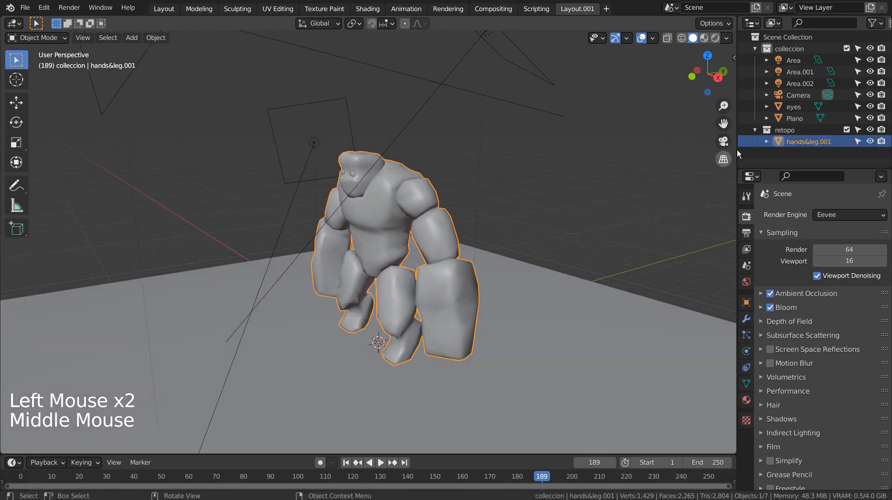
click(791, 118)
click(794, 107)
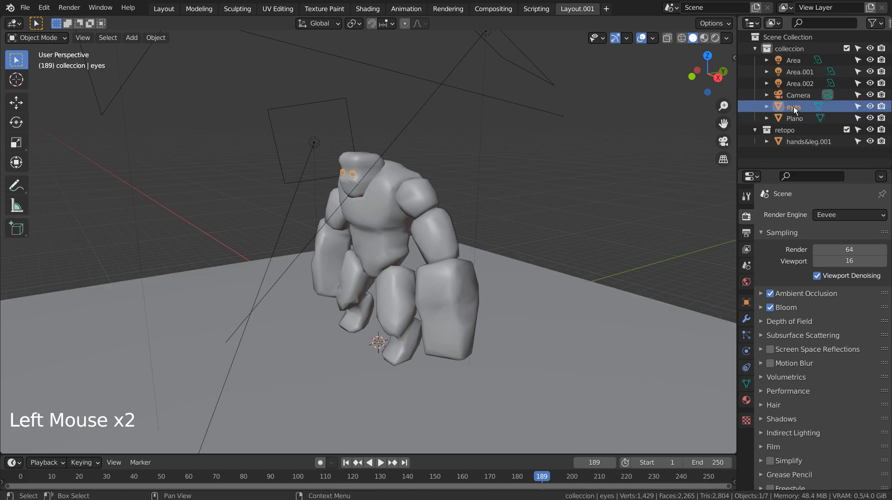
drag(801, 107, 781, 132)
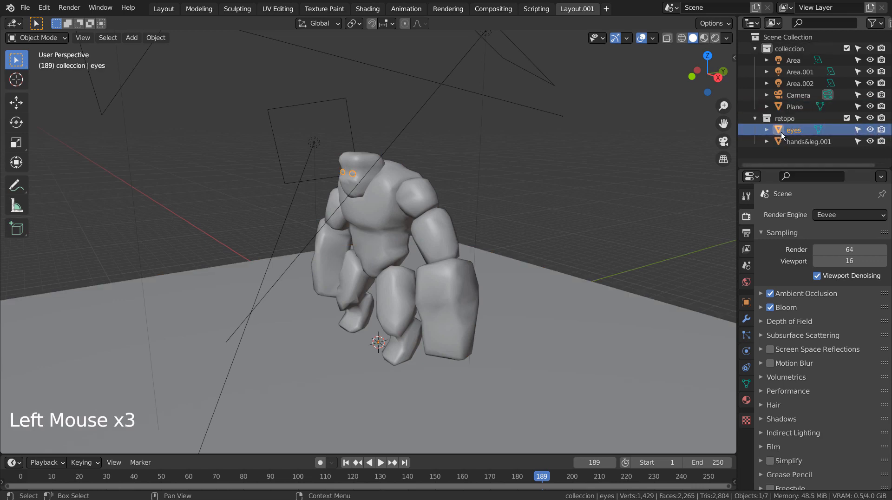
shift+click(807, 142)
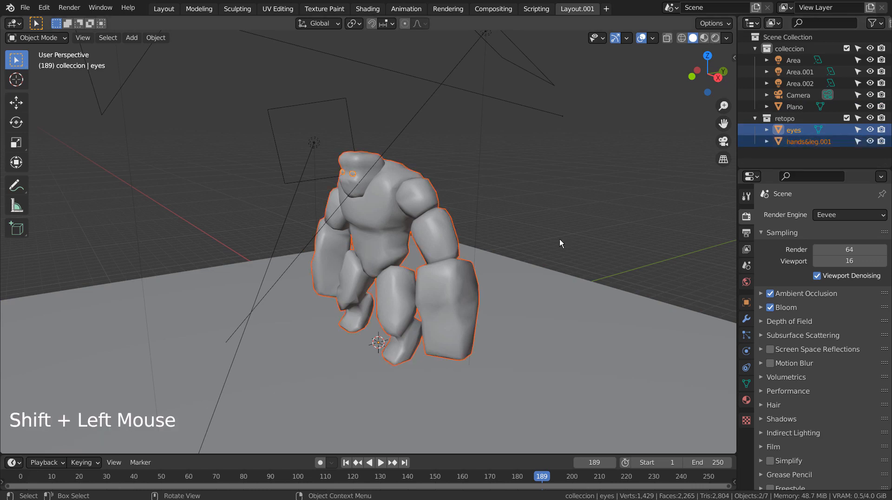
key(ctrl+j)
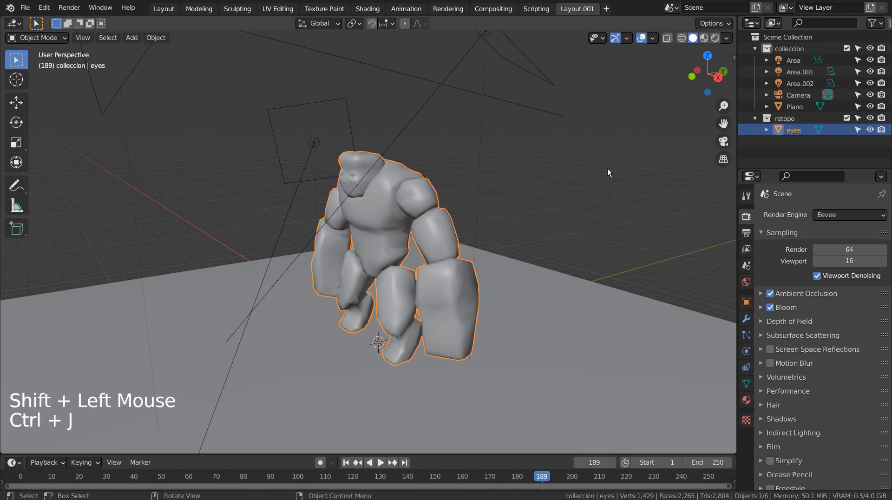
- Show the golem in Material Preview shading and collapse the colleccion collection
click(704, 38)
middle_drag(518, 203, 637, 185)
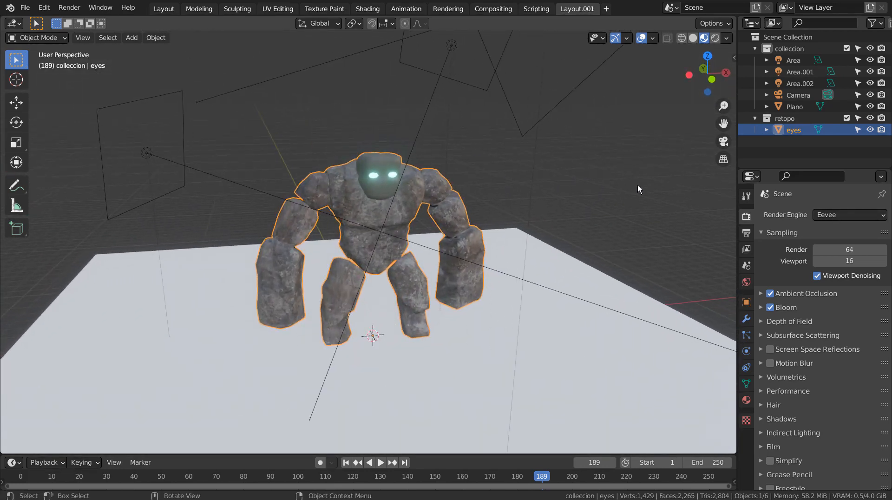
triple_click(754, 46)
click(653, 209)
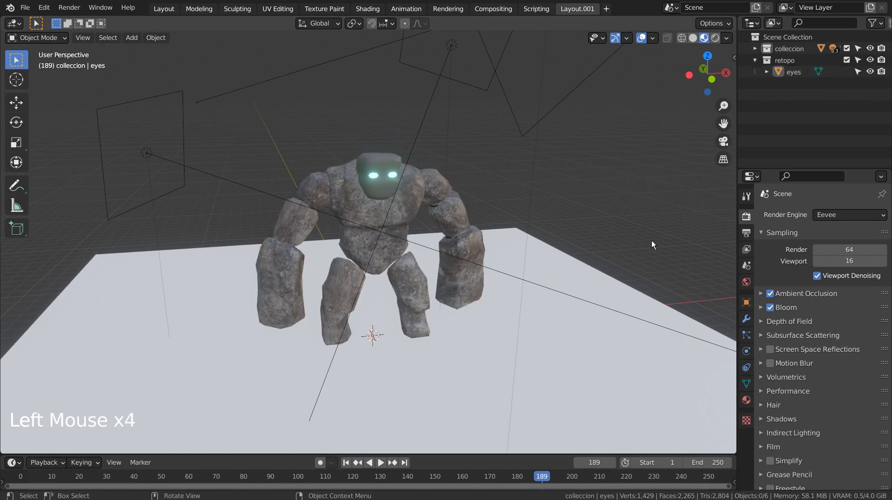
- Create an instance of the retopo collection in the scene
middle_drag(651, 240, 626, 232)
click(429, 225)
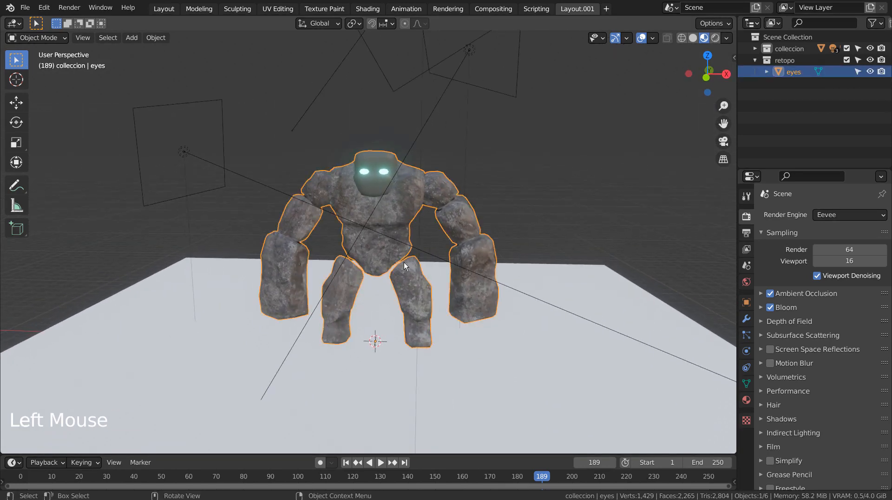
key(KP_1)
key(KP_7)
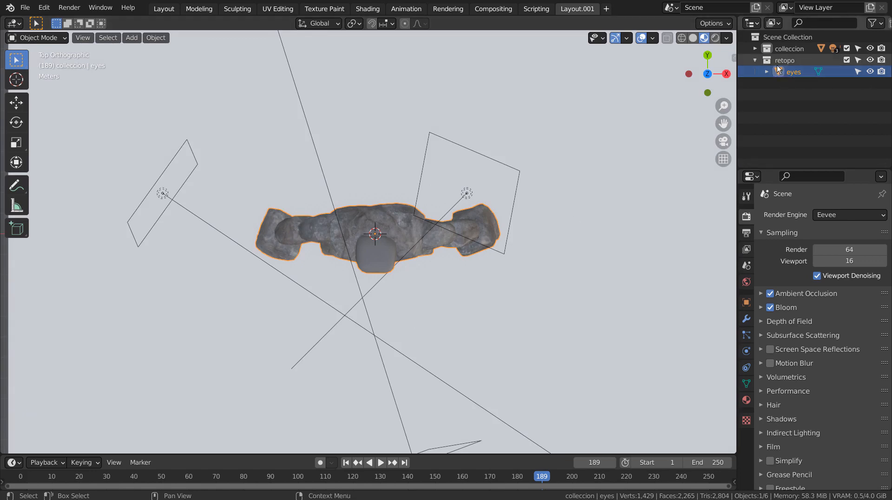
click(754, 60)
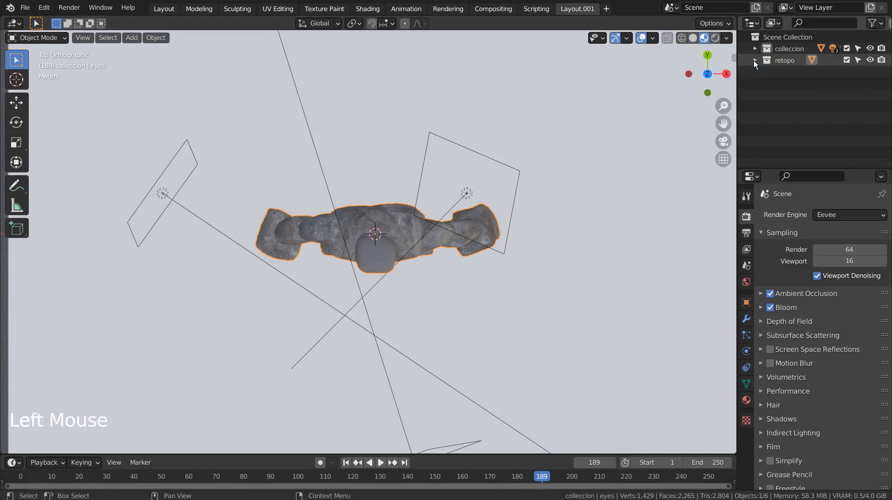
click(778, 59)
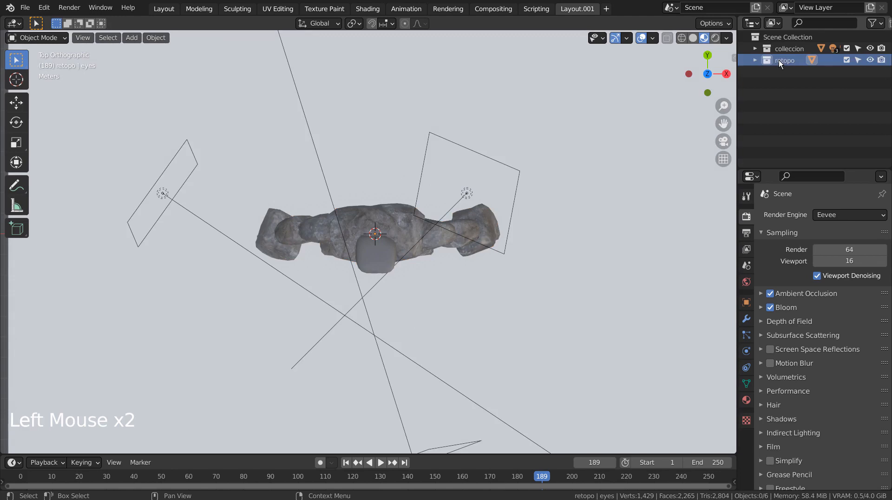
right_click(779, 59)
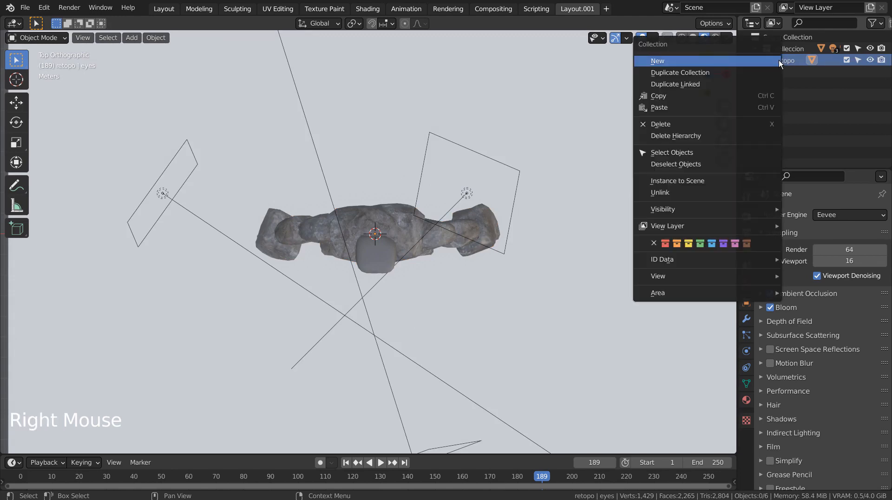
click(738, 180)
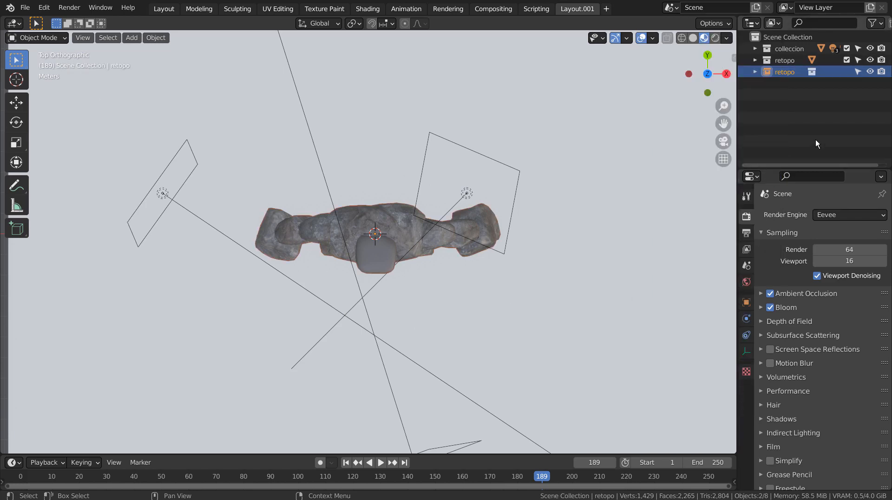
- Move the retopo collection instance along the global Y axis to a spot well behind the original golem
middle_drag(669, 213, 545, 187)
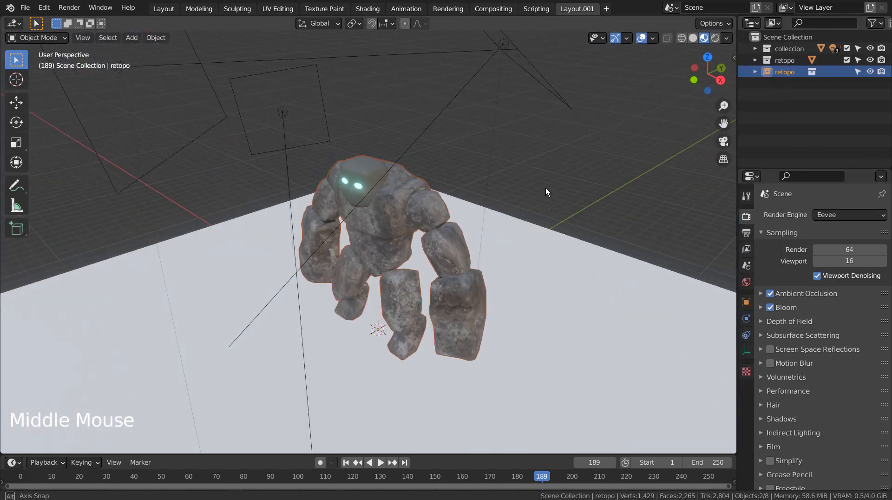
key(g)
key(y)
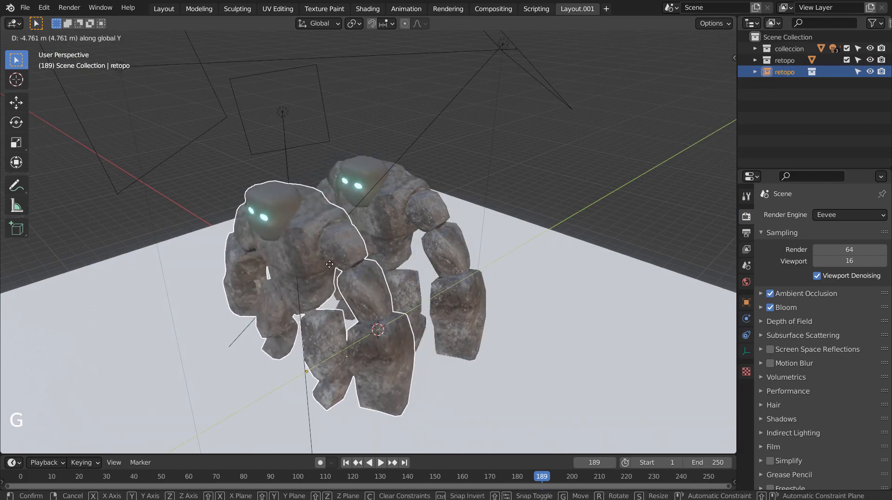
click(606, 152)
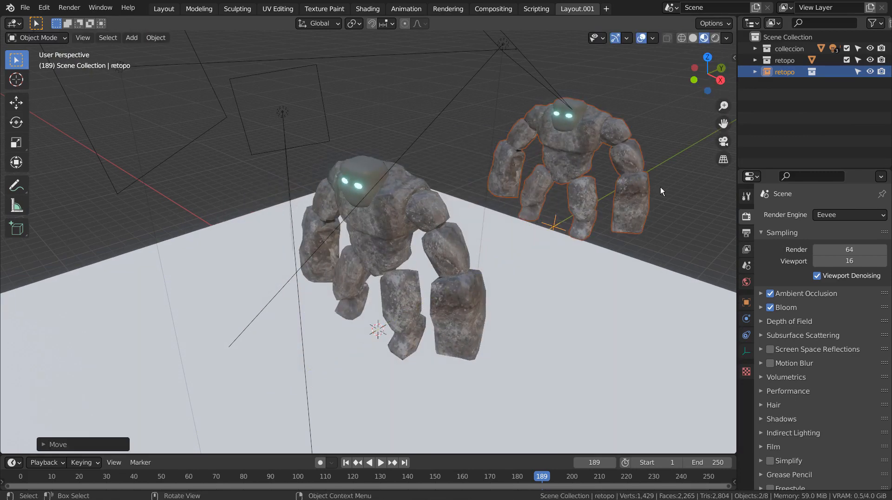
- Compare the contents of the retopo collection with those of its instance in the outliner
click(848, 71)
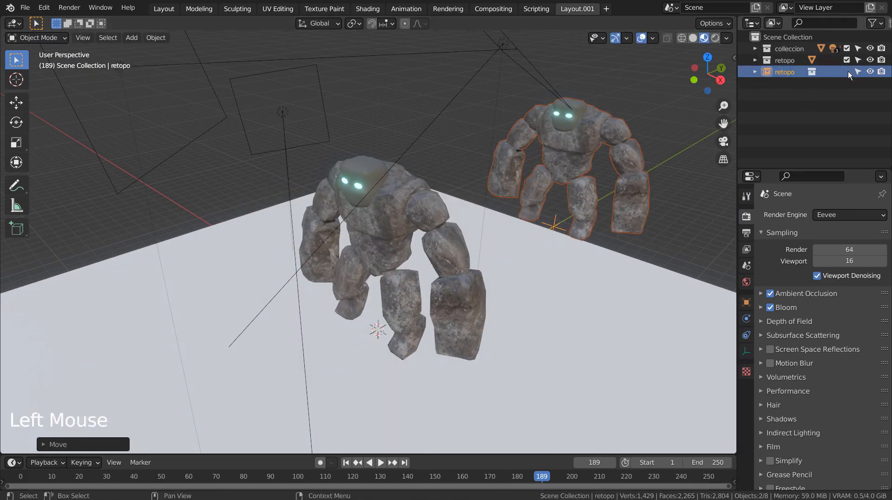
triple_click(848, 71)
click(755, 73)
click(765, 83)
click(755, 59)
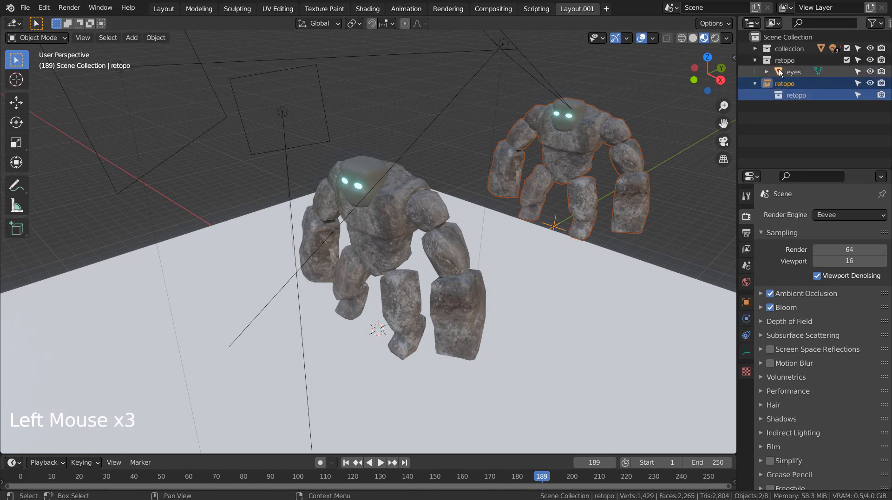
click(779, 69)
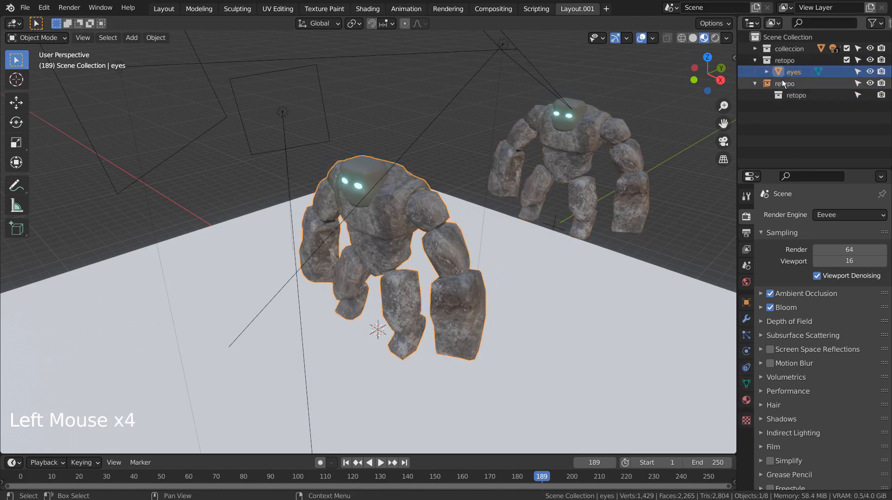
click(753, 62)
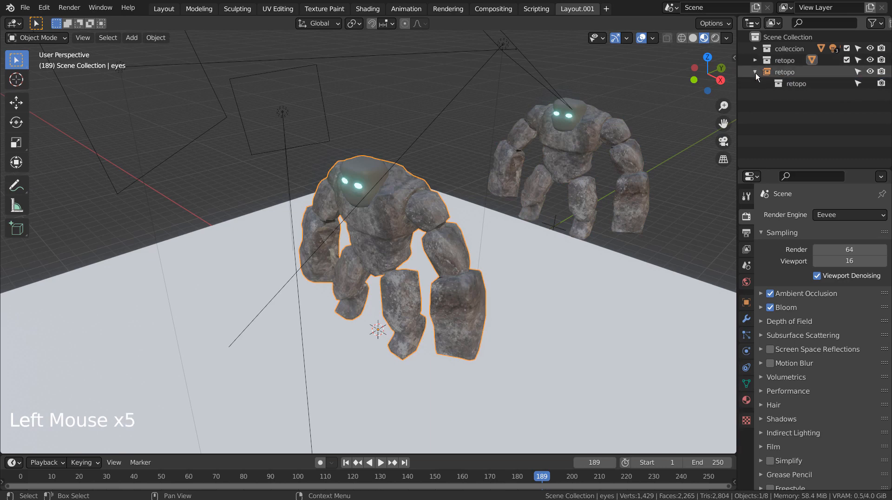
click(755, 72)
click(773, 72)
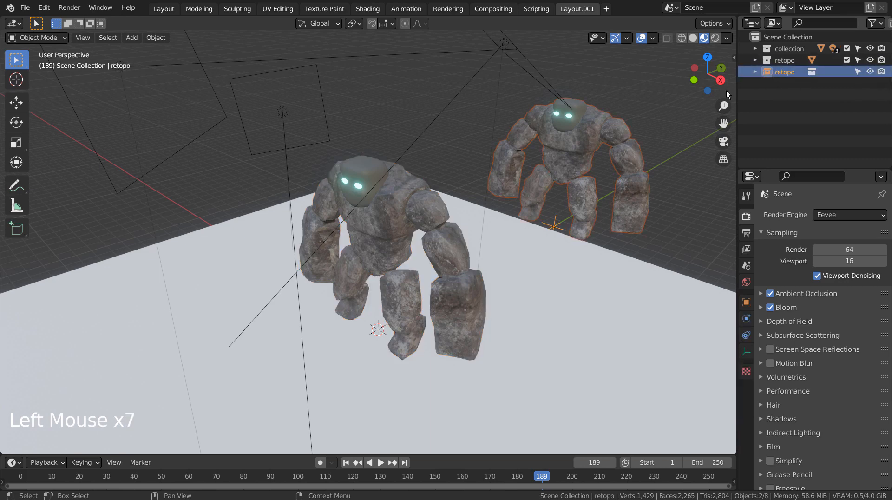
- Try a free rotation of the original golem and undo it
click(419, 221)
middle_drag(470, 313, 599, 265)
key(r)
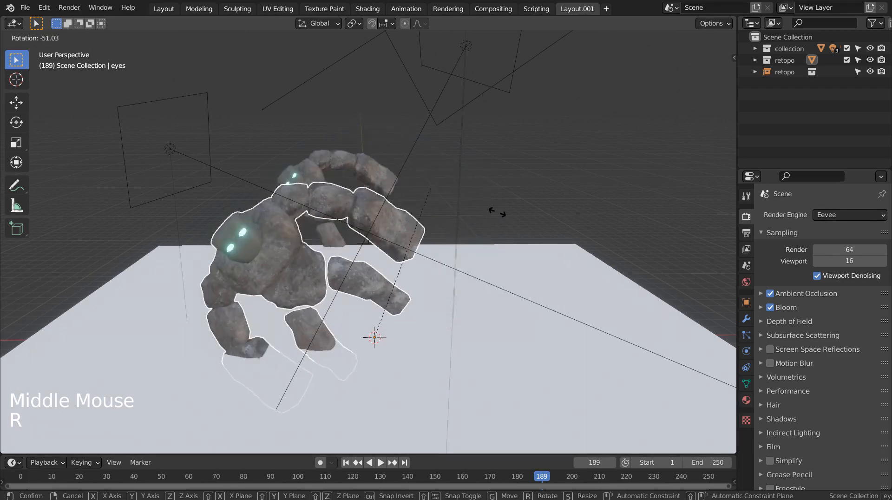
click(564, 283)
key(ctrl+z)
- Try rotating the golem about the global Z axis and undo the rotation
middle_drag(617, 247, 623, 306)
key(r)
key(z)
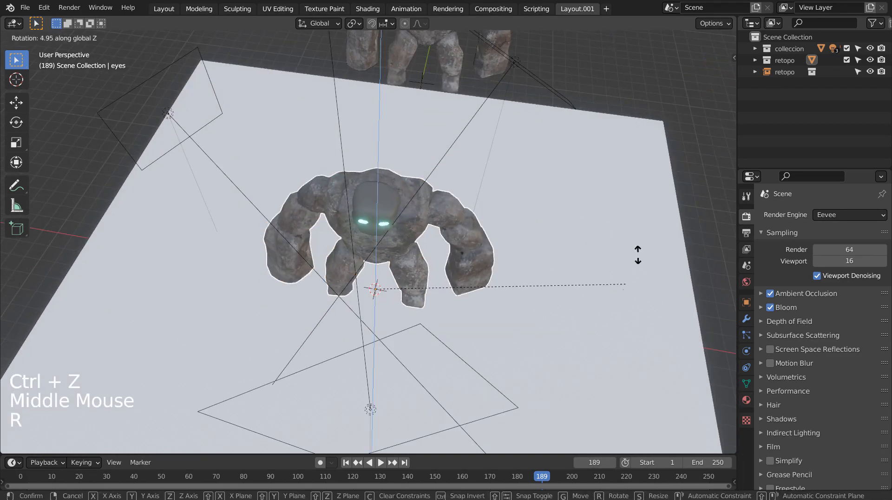
click(404, 263)
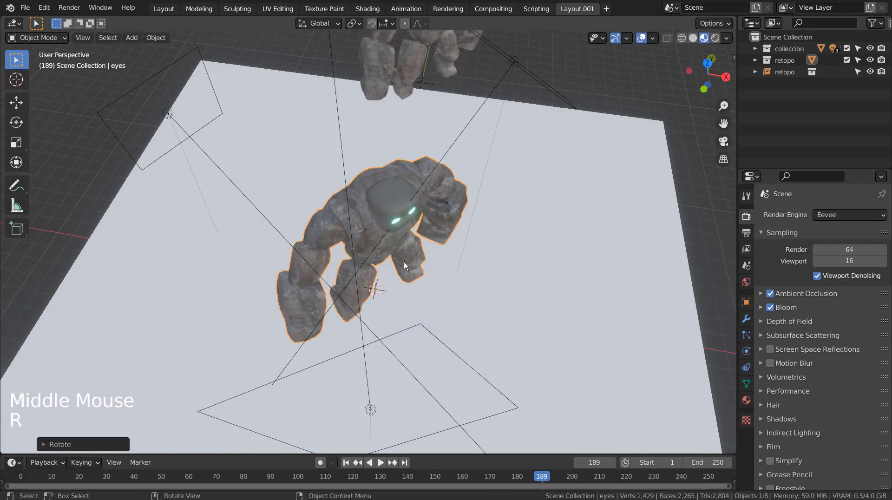
key(ctrl+z)
- Delete the retopo collection instance standing behind the golem
click(587, 239)
middle_drag(587, 239, 557, 180)
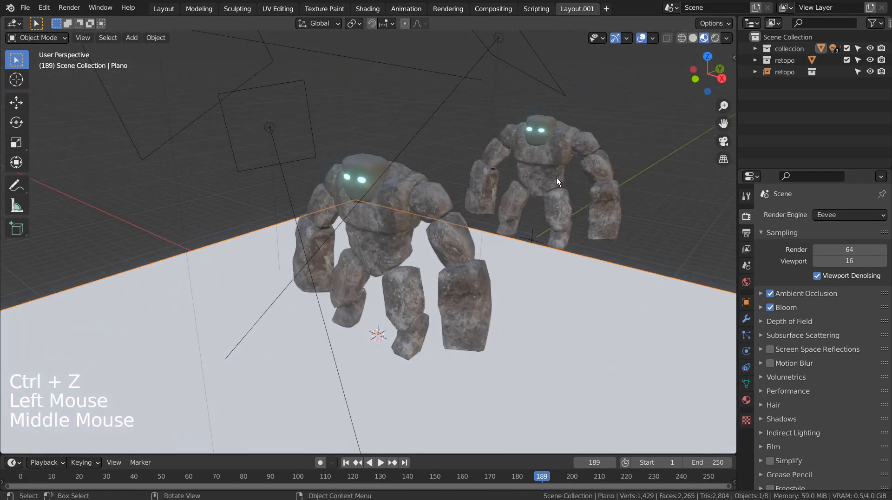
click(558, 151)
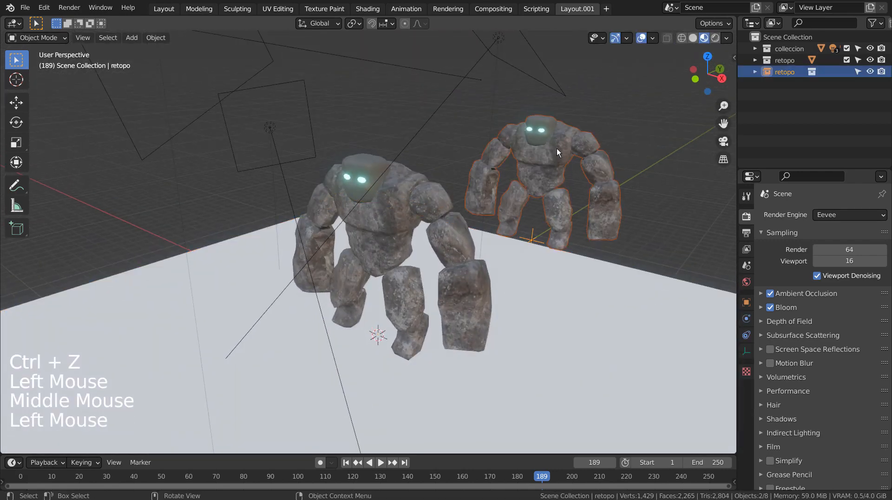
key(x)
click(578, 179)
- Add a plain axes empty and move it out in front of the golem
click(391, 199)
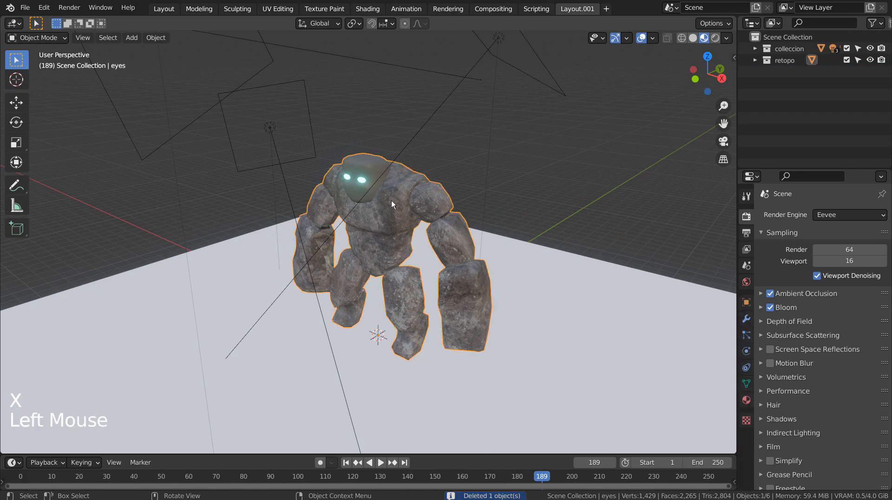
middle_drag(491, 181, 563, 181)
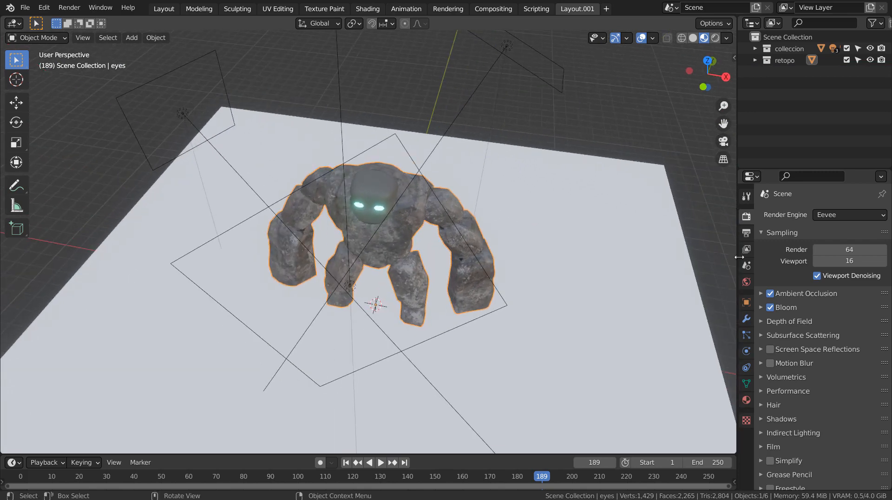
key(shift+a)
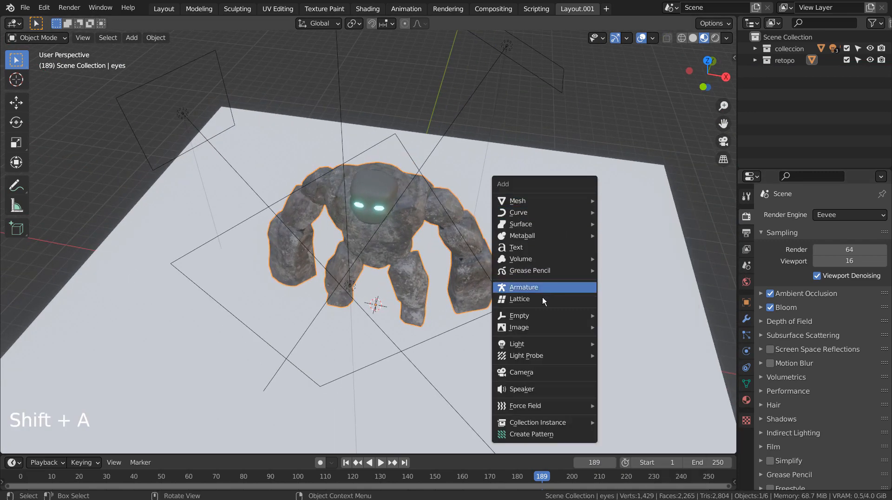
mouse_move(540, 317)
click(648, 315)
key(g)
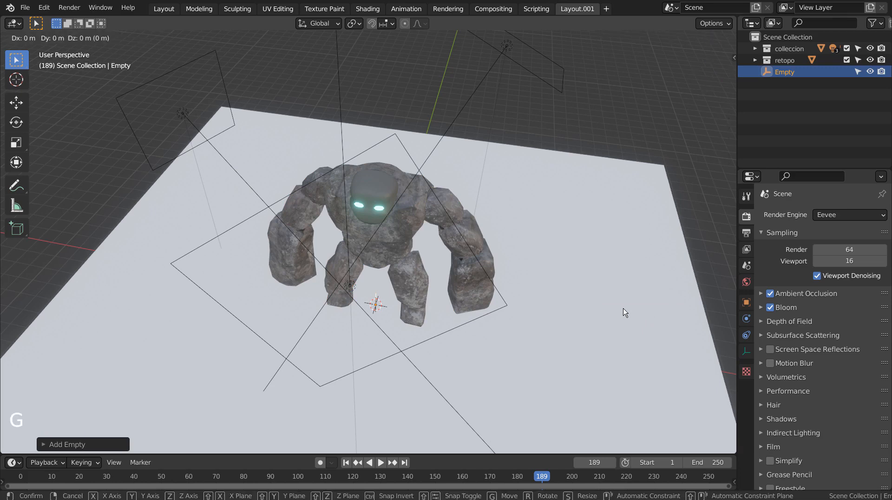
click(486, 415)
- Raise the empty along the global Z axis and reposition it farther in front of the golem in the right side view
middle_drag(574, 373, 451, 239)
key(g)
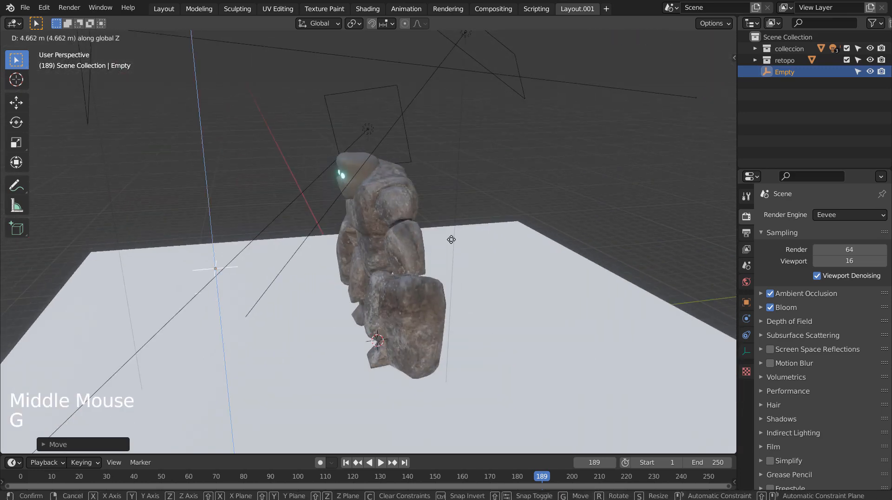
click(425, 179)
key(KP_1)
key(KP_3)
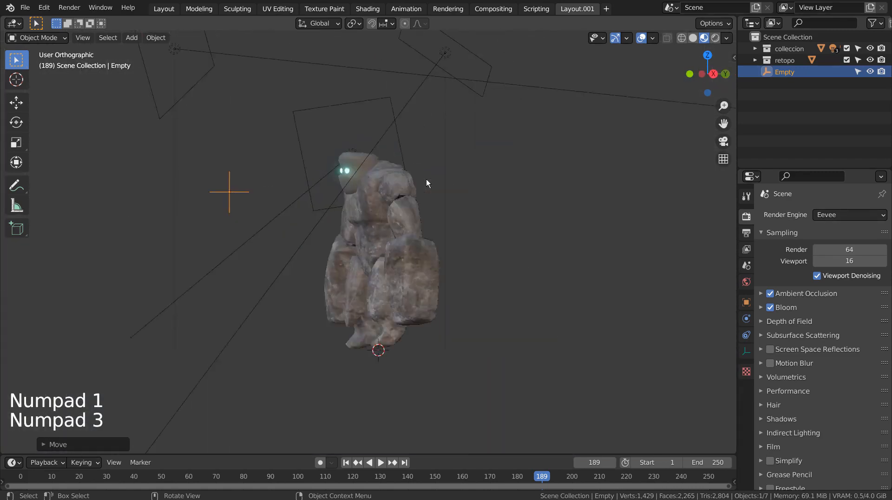
key(g)
click(274, 235)
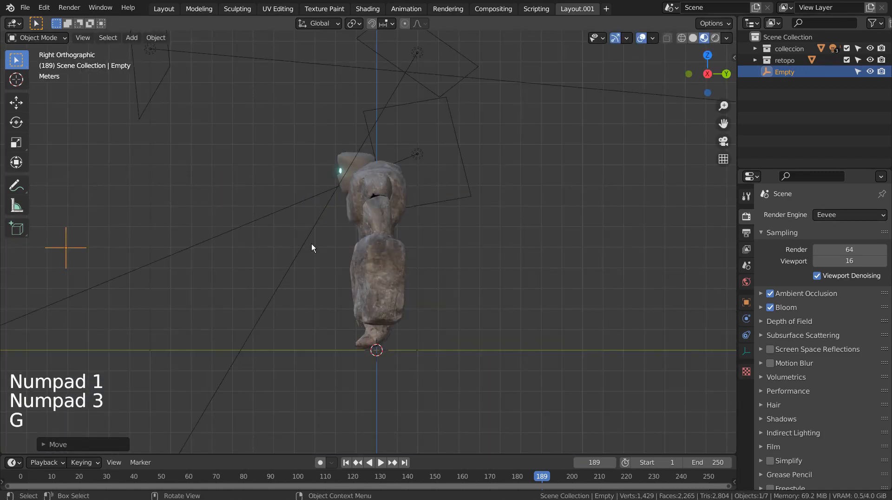
- Switch the viewport to solid shading with the golem mesh selected
middle_drag(311, 243, 467, 266)
scroll(467, 265, down, 5)
middle_drag(515, 293, 412, 261)
click(386, 216)
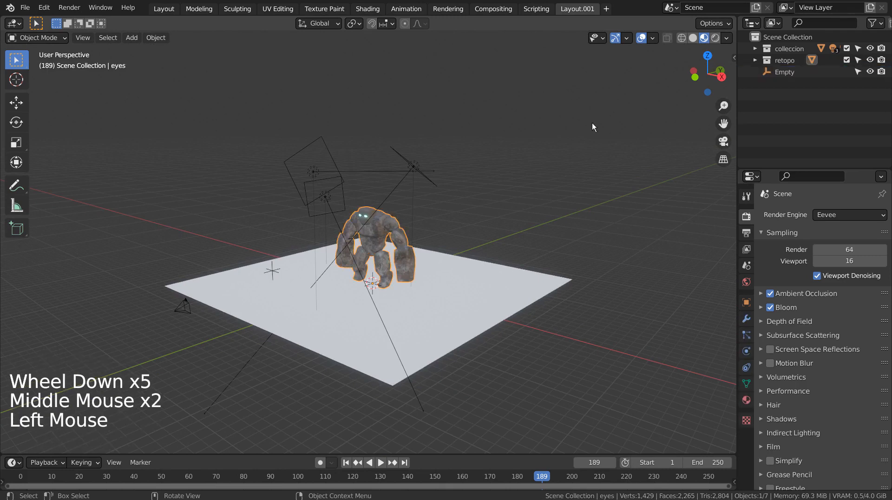
click(692, 39)
click(510, 208)
click(381, 240)
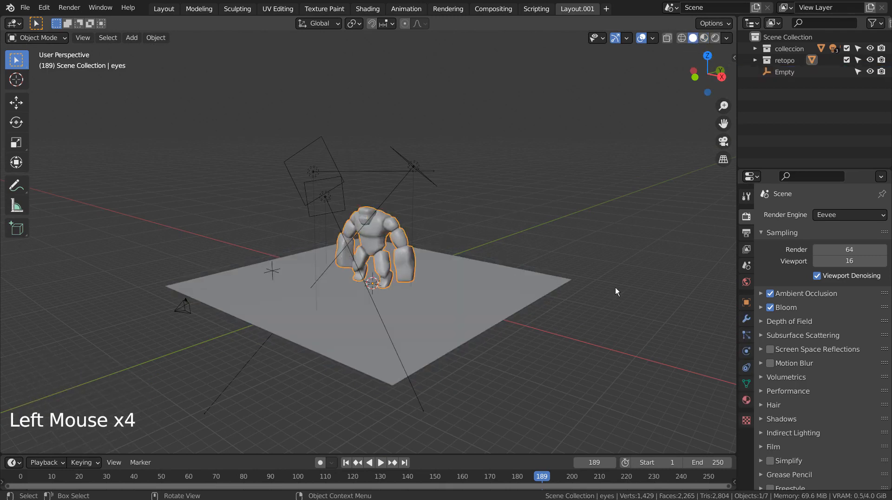
- Add a Track To constraint to the golem with Empty as its target
click(746, 368)
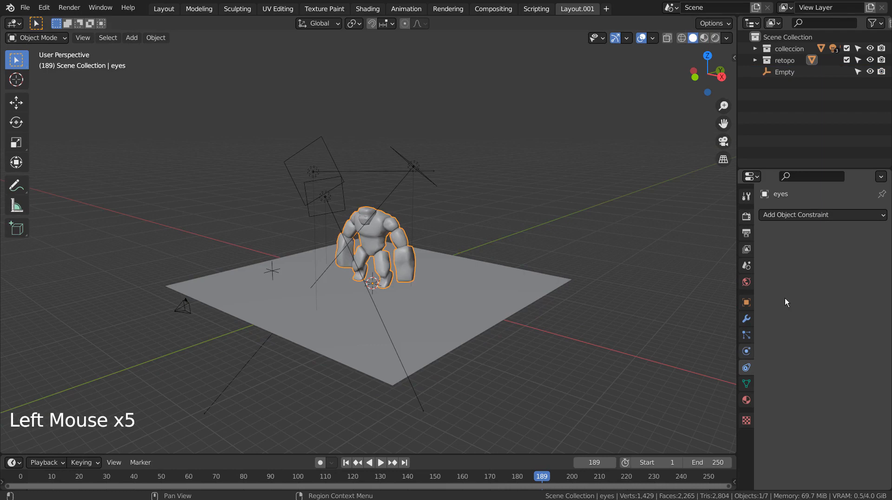
click(820, 215)
click(778, 296)
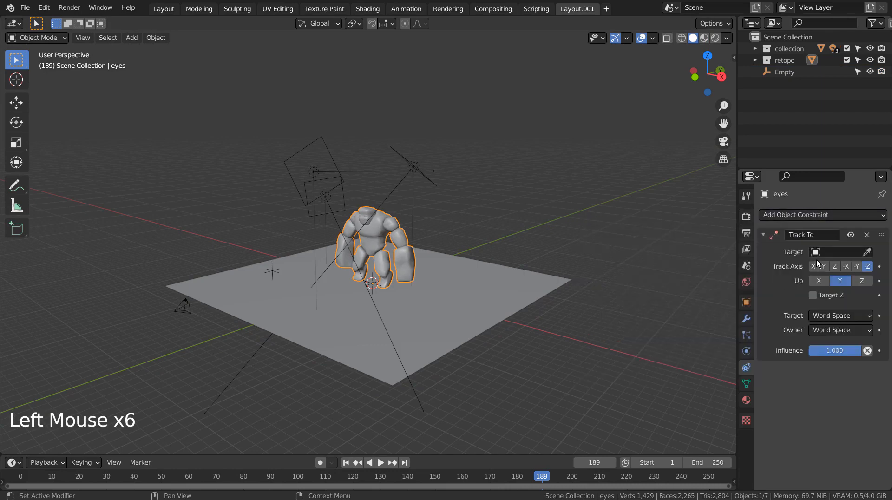
click(832, 252)
click(771, 316)
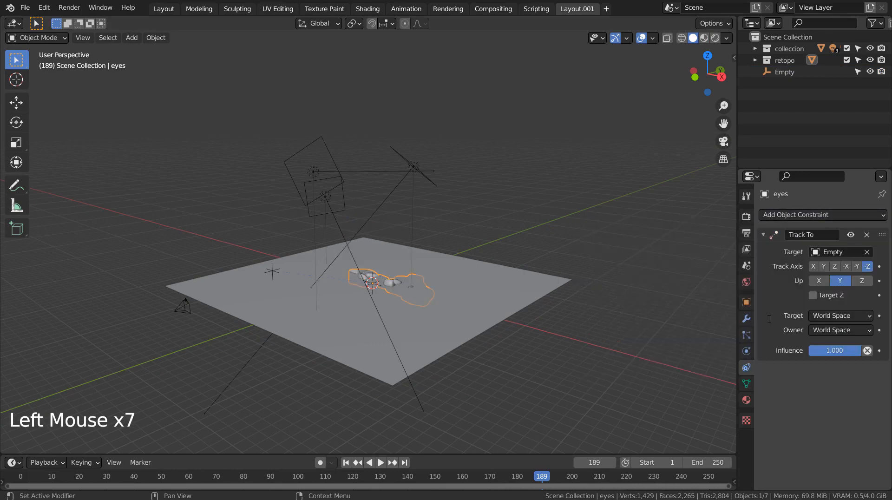
middle_drag(496, 319, 520, 328)
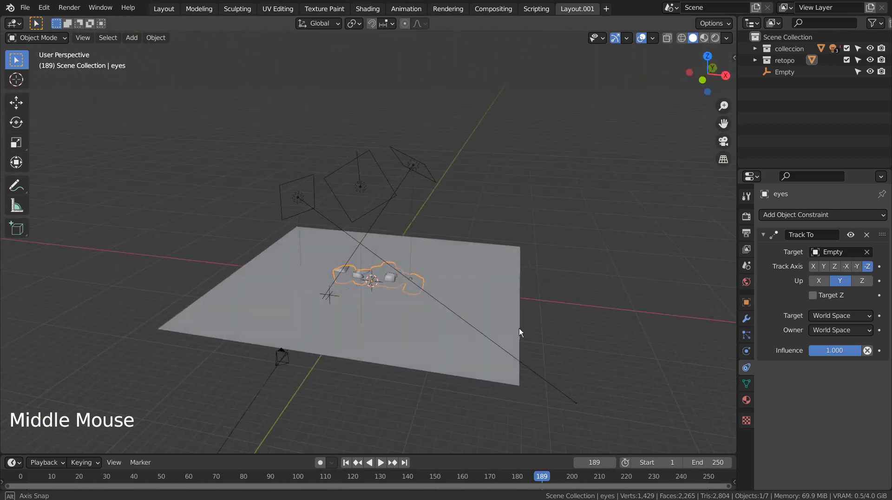
- Move the empty back and forth along the global Y axis to test the tracking, and switch the viewport to wireframe
click(328, 295)
middle_drag(396, 311, 556, 361)
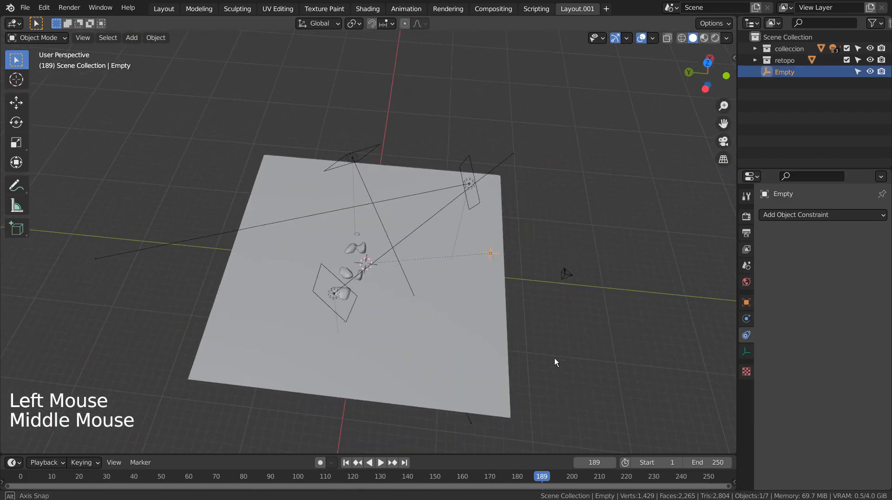
key(g)
key(y)
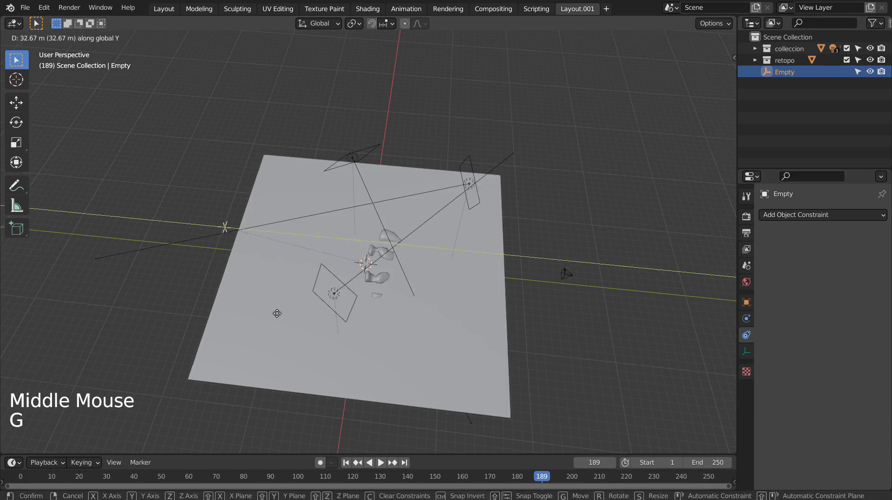
click(560, 334)
key(shift+z)
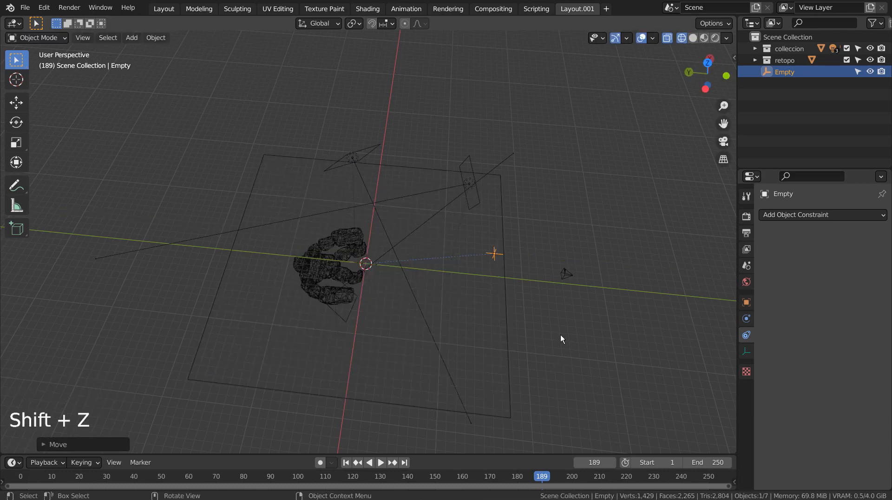
- Try moving the empty along the global Y axis past the golem in wireframe and undo the move
key(g)
key(y)
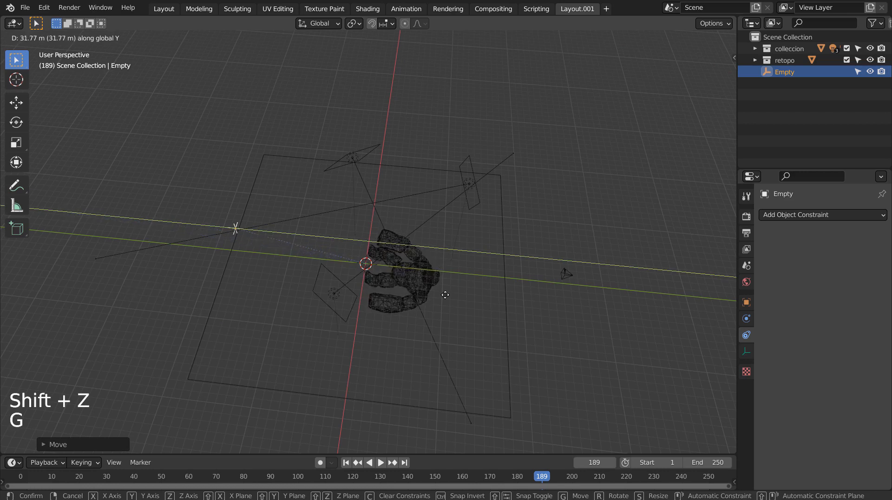
click(580, 287)
key(ctrl+z)
- Try moving the empty freely around the golem to test the Track To constraint and undo the move
middle_drag(581, 286, 474, 239)
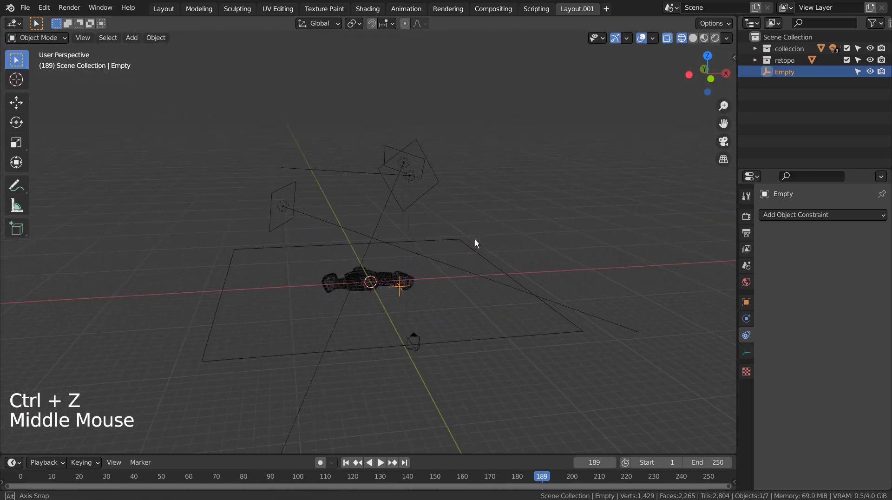
key(g)
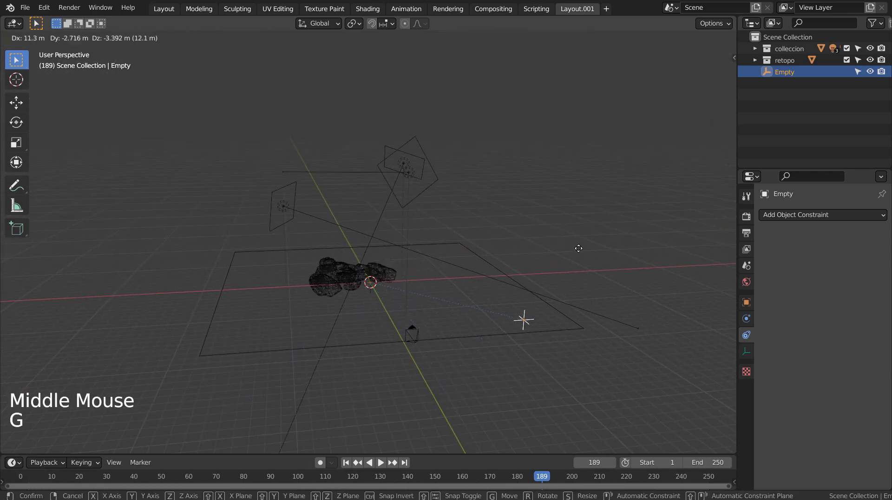
click(543, 252)
key(ctrl+z)
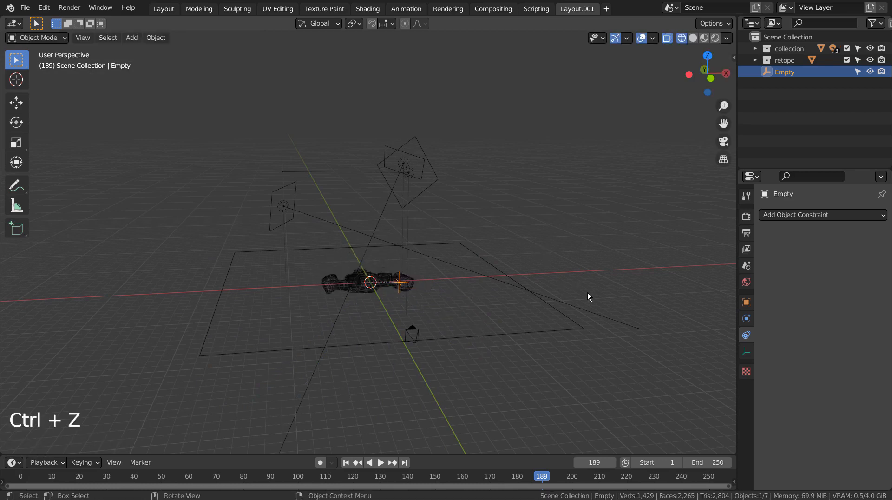
- Remove the Track To constraint from the golem
middle_drag(587, 294, 525, 319)
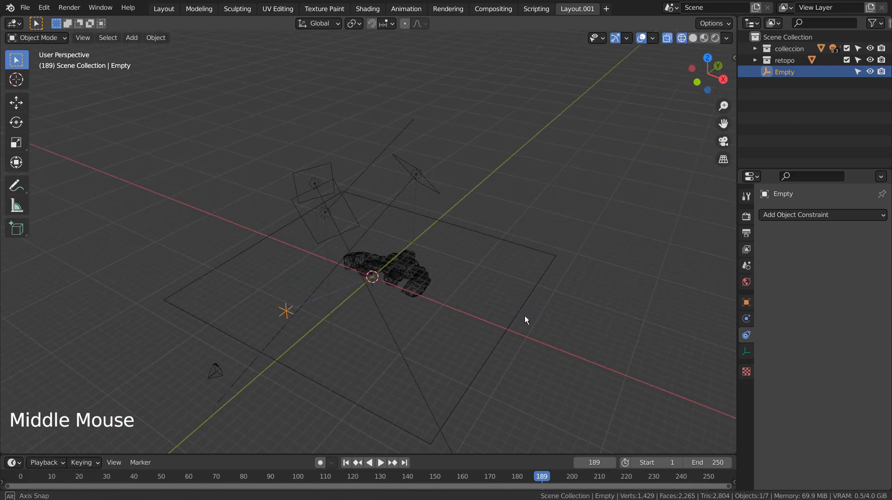
click(397, 285)
click(866, 235)
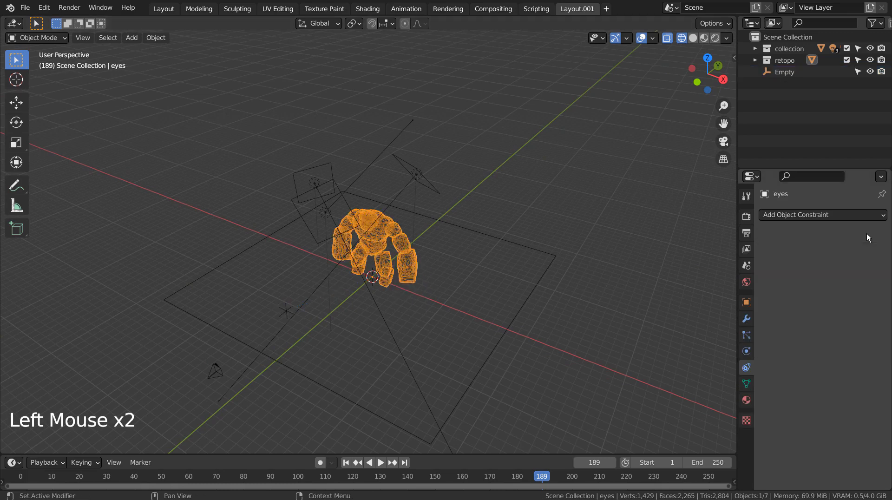
- Add a Locked Track constraint to the golem with Empty as its target
click(832, 215)
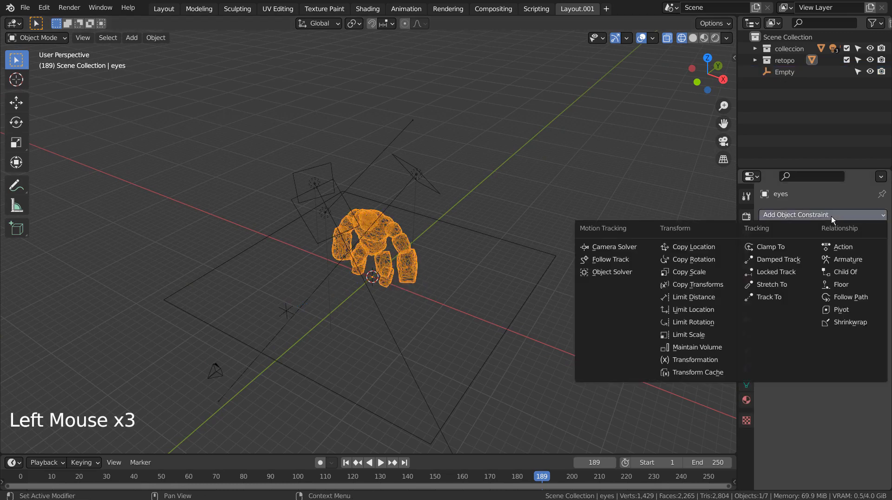
click(805, 274)
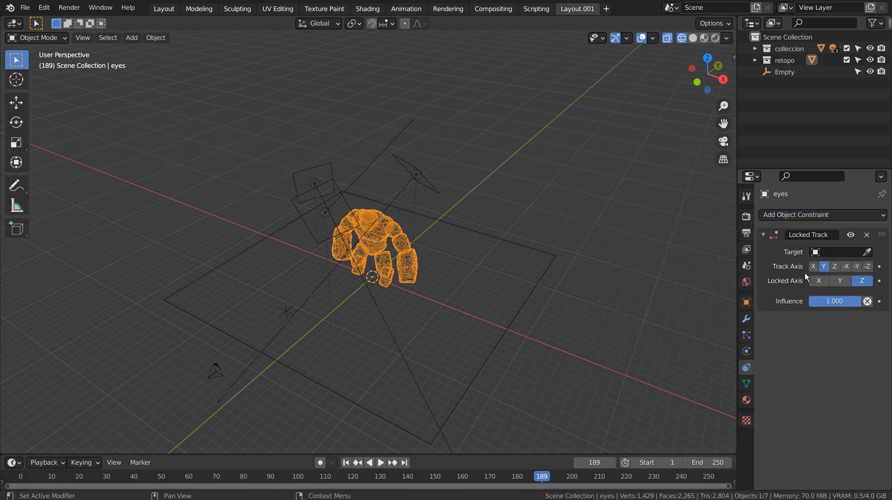
click(823, 260)
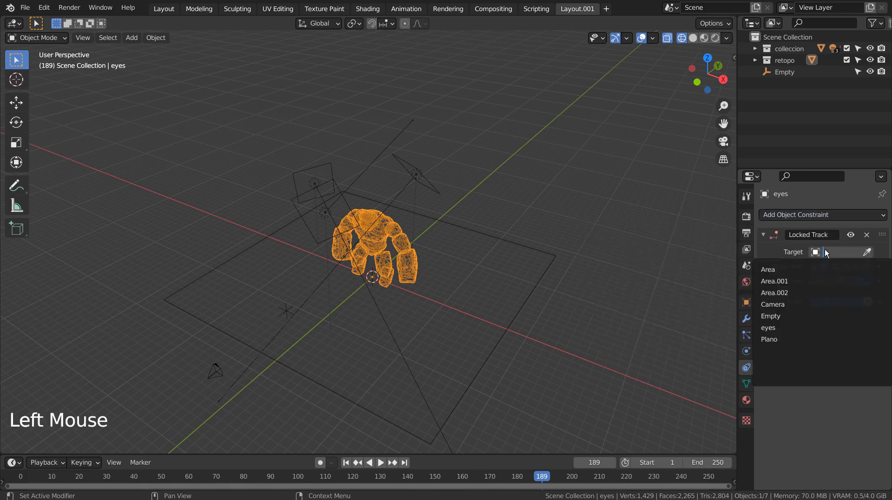
click(782, 314)
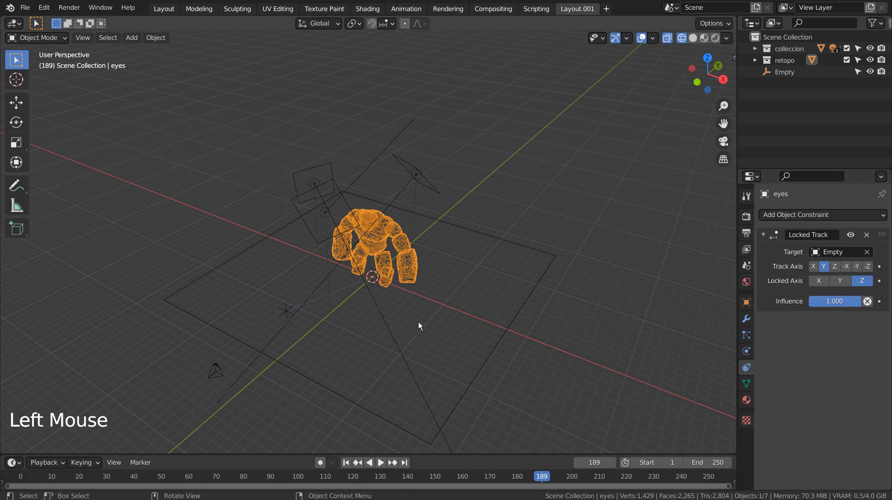
- Try moving the empty along the global X axis to test the Locked Track constraint and undo the move
click(278, 319)
middle_drag(437, 339, 492, 328)
key(g)
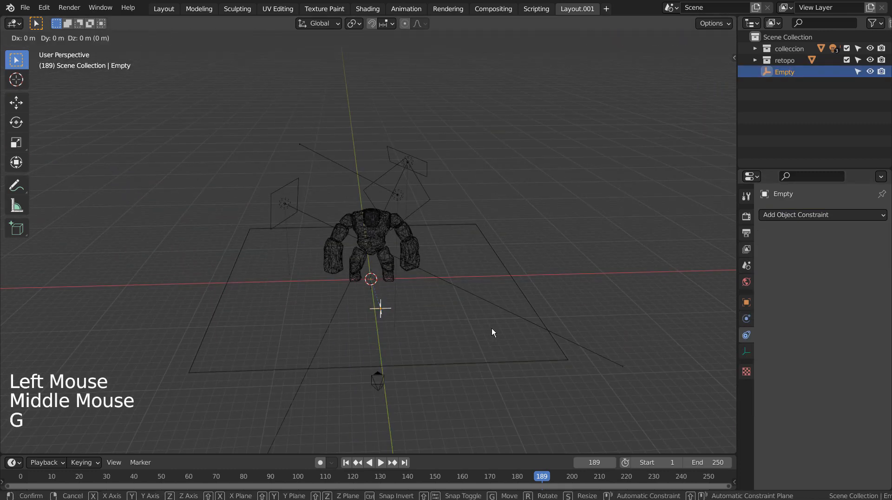
key(x)
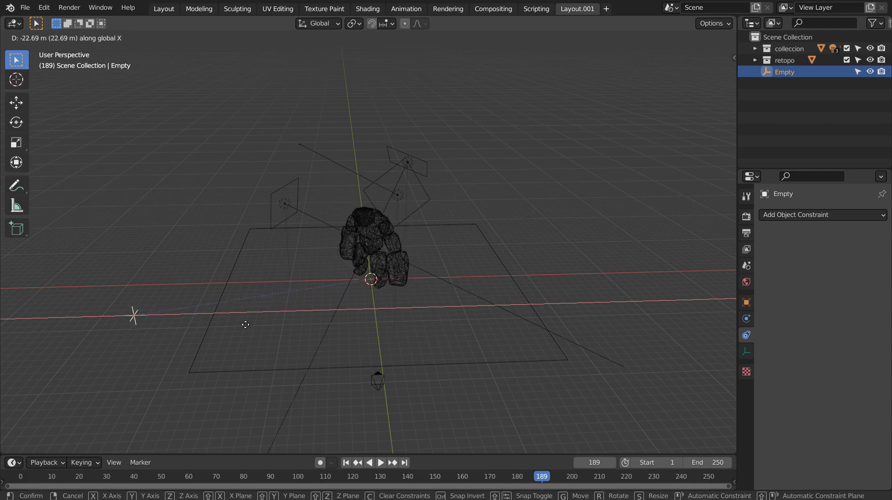
click(342, 331)
middle_drag(492, 341, 430, 371)
key(ctrl+z)
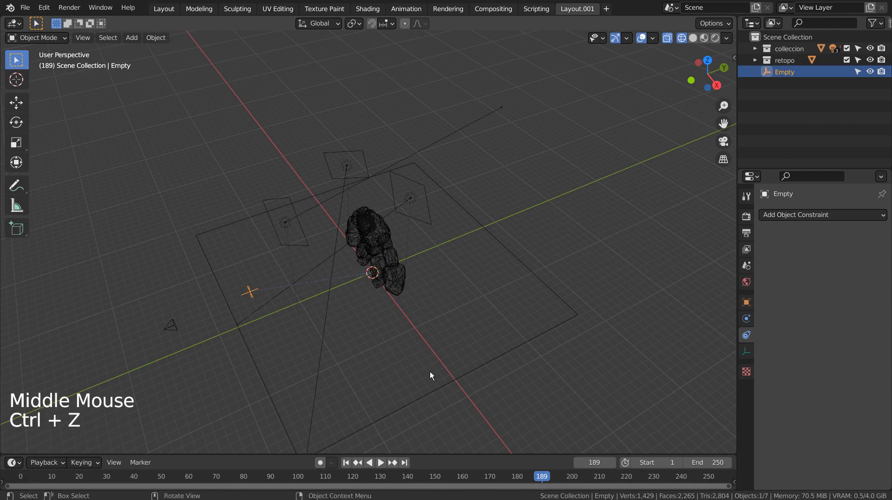
- Try moving the golem's whole mesh about 14 m along the global Y axis in Edit Mode, away from its origin
click(379, 228)
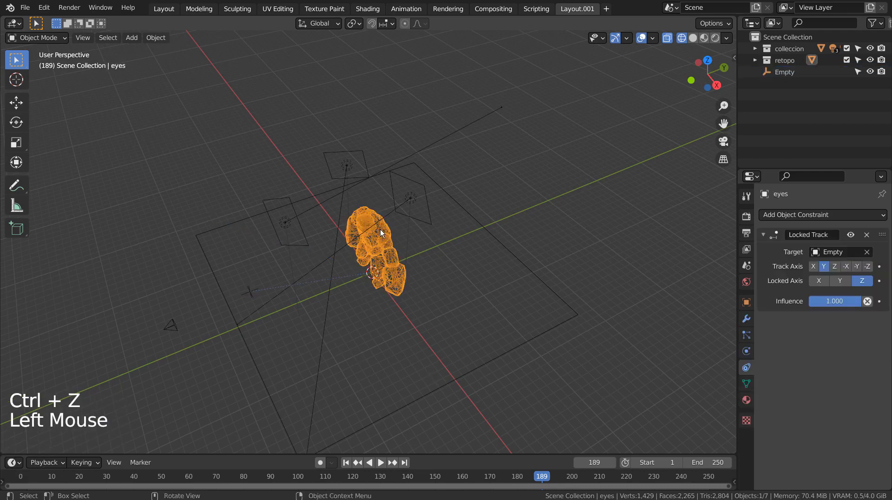
mouse_move(448, 347)
middle_down()
mouse_move(506, 328)
mouse_move(463, 350)
middle_up()
key(Tab)
key(a)
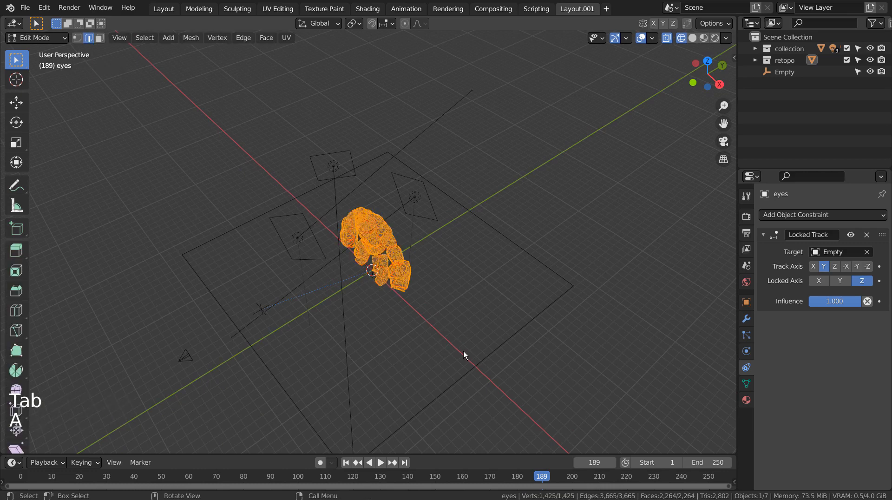
key(g)
key(y)
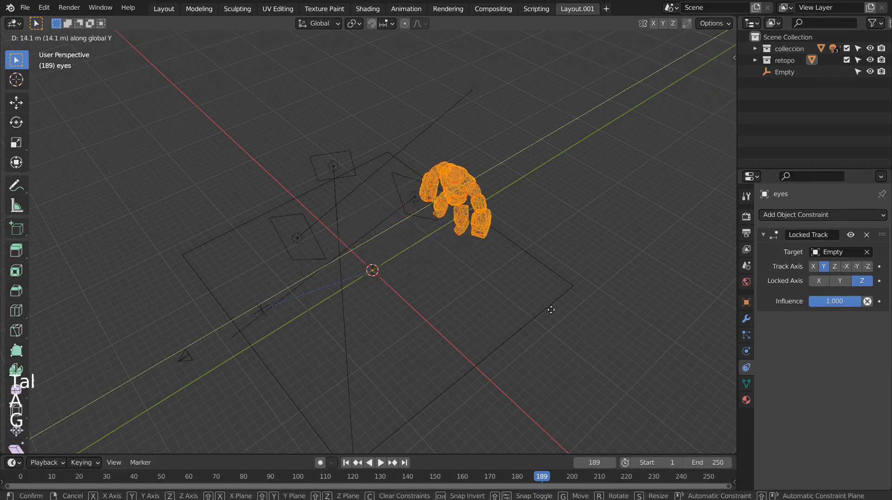
click(549, 309)
key(Tab)
middle_drag(466, 341, 372, 320)
- Try moving the empty freely to test how the offset golem follows it, and undo both the empty's and the mesh's moves
click(319, 319)
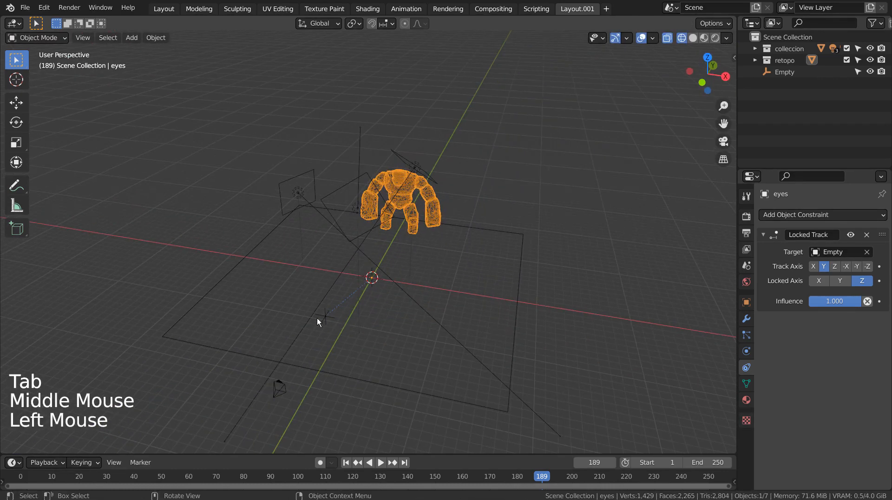
middle_drag(319, 318, 578, 341)
key(g)
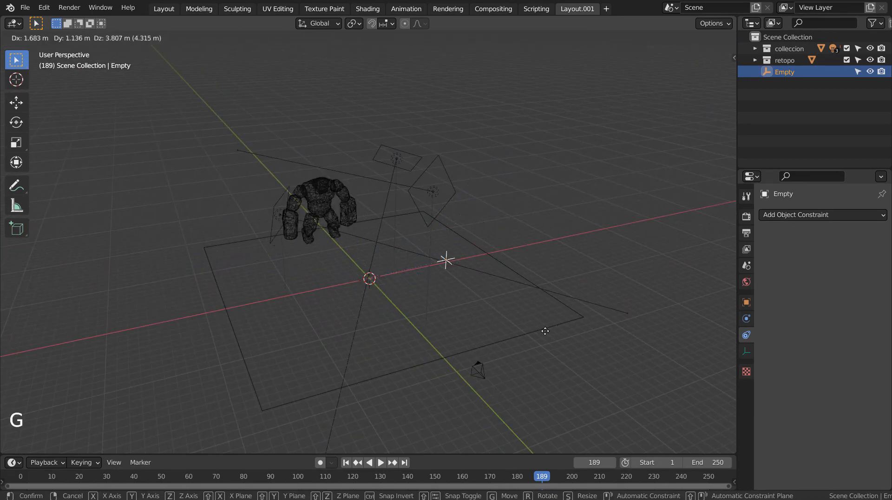
click(623, 251)
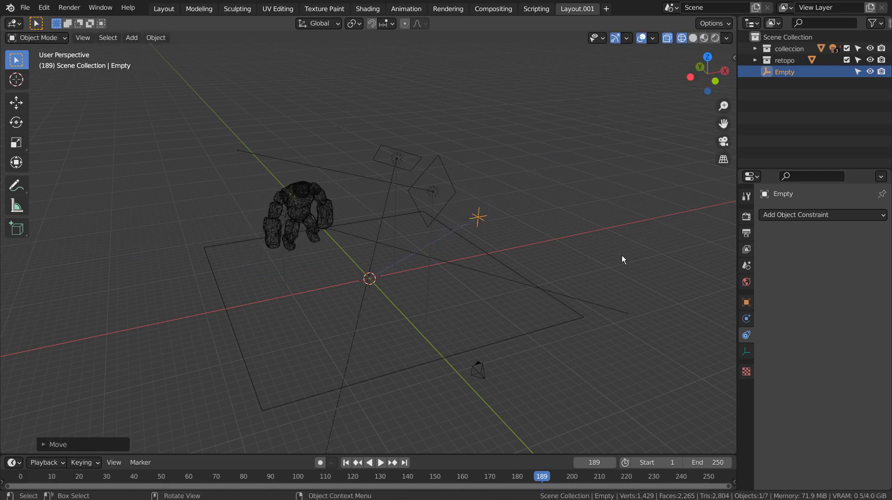
key(ctrl+z)
key(ctrl+z)
key(ctrl+z)
key(ctrl+z)
key(ctrl+z)
- Put the Empty into the colleccion collection
middle_drag(615, 340, 438, 282)
click(383, 234)
key(Tab)
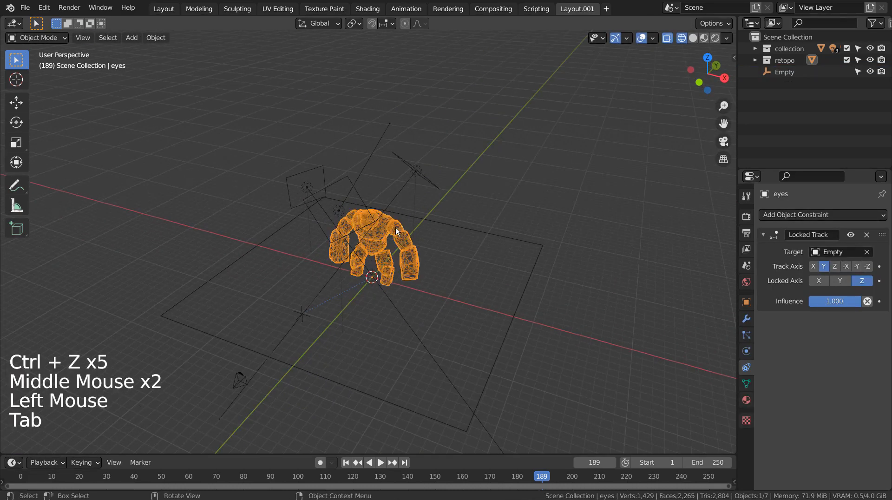
click(788, 58)
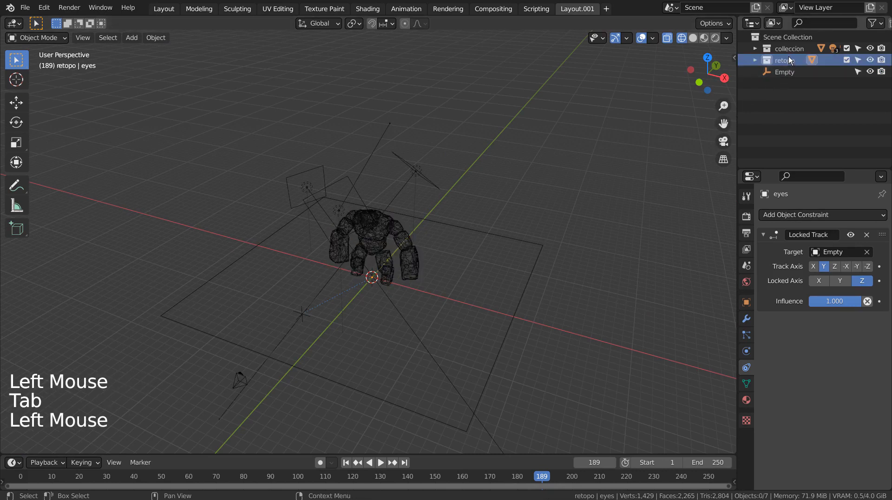
click(771, 72)
drag(771, 71, 790, 49)
- Instance the retopo collection to the scene
click(782, 61)
right_click(782, 62)
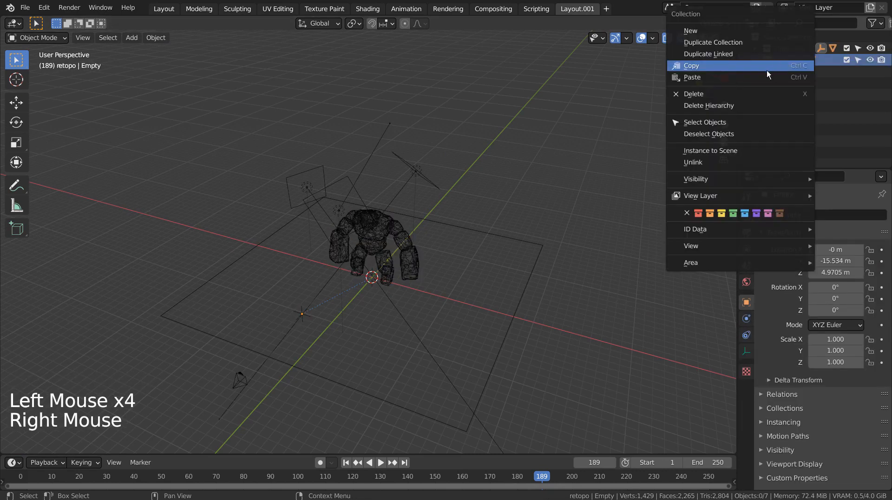
click(738, 149)
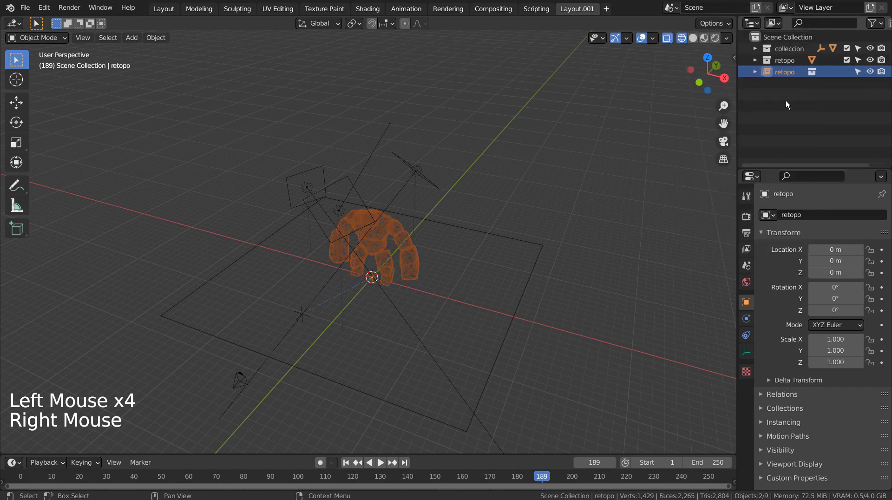
click(782, 61)
right_click(782, 61)
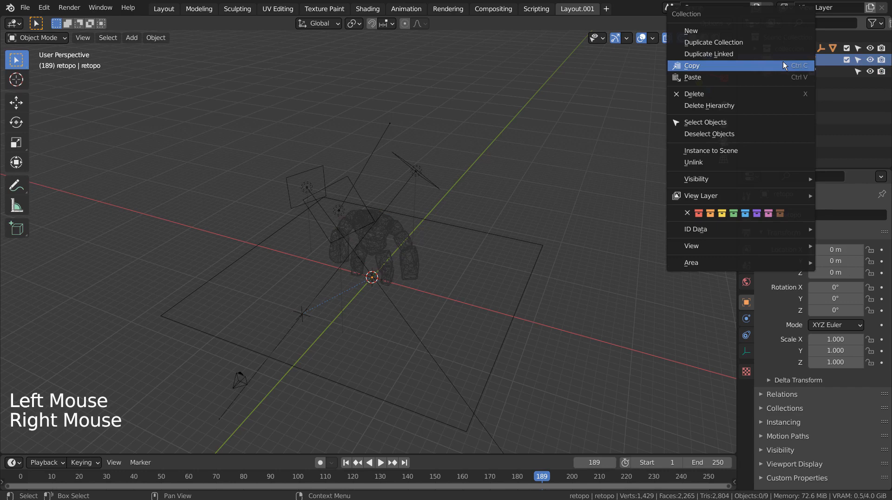
key(u)
key(ctrl+z)
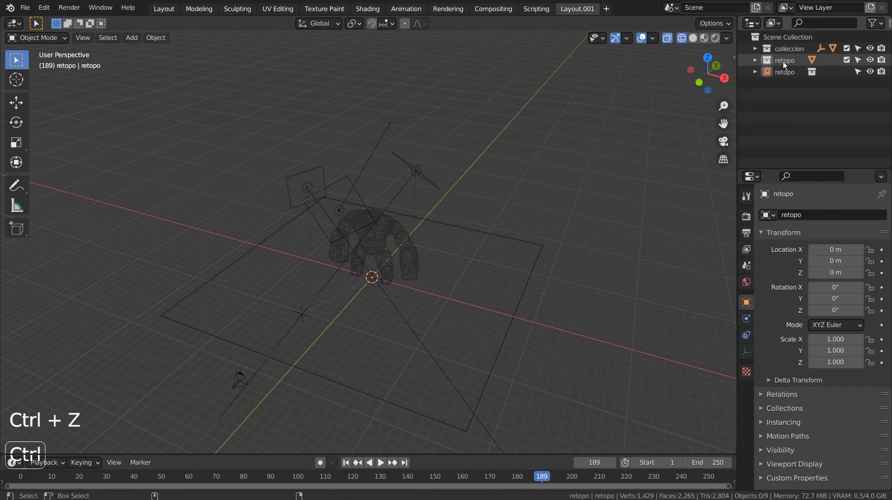
- Add five more instances of the retopo collection to the scene
click(782, 62)
right_click(782, 61)
click(782, 61)
right_click(782, 62)
click(782, 61)
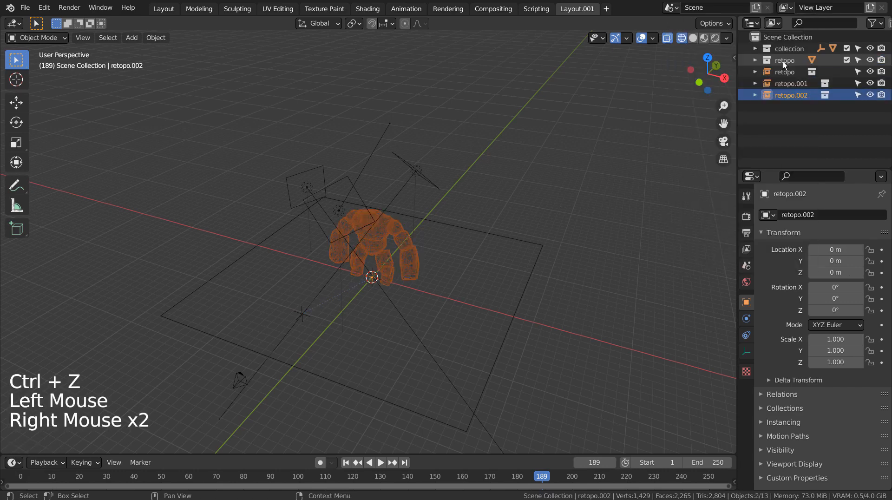
right_click(782, 62)
click(782, 61)
right_click(782, 62)
click(782, 61)
right_click(782, 61)
click(782, 62)
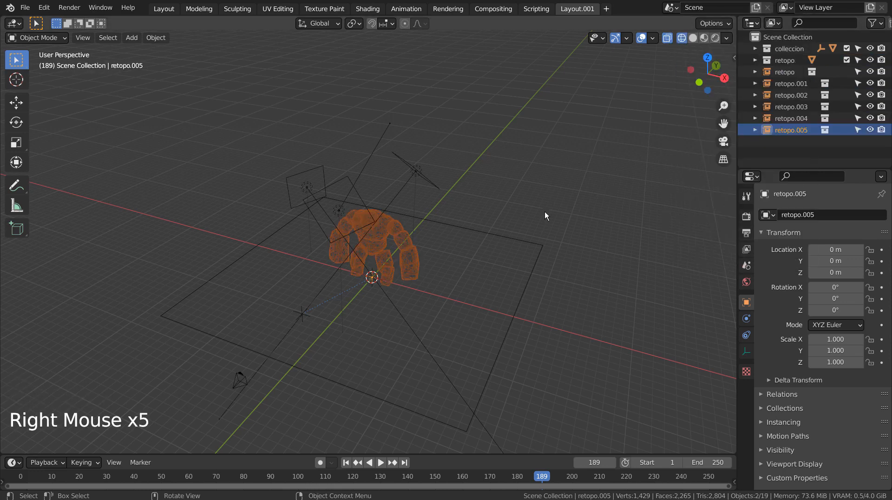
- Move the original golem in top view to about X -12.7 m, Y 14.7 m, near the plane's far corner
click(396, 245)
click(461, 237)
middle_drag(461, 238, 498, 301)
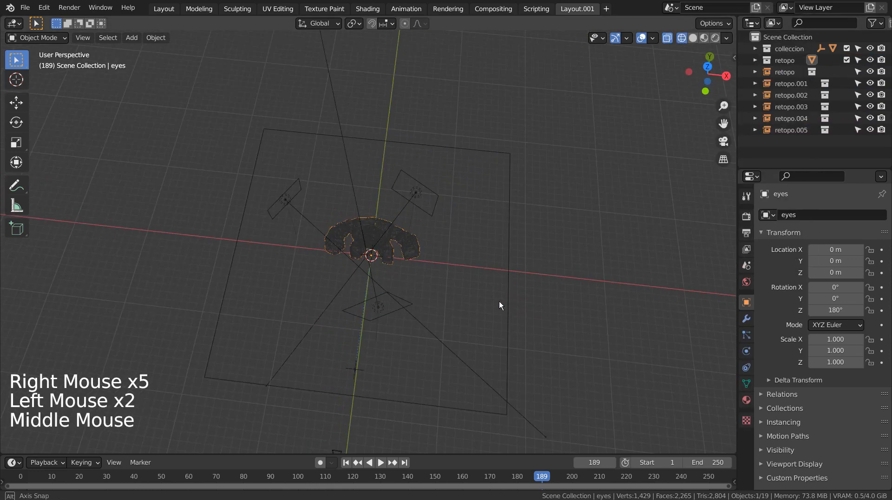
key(KP_7)
key(g)
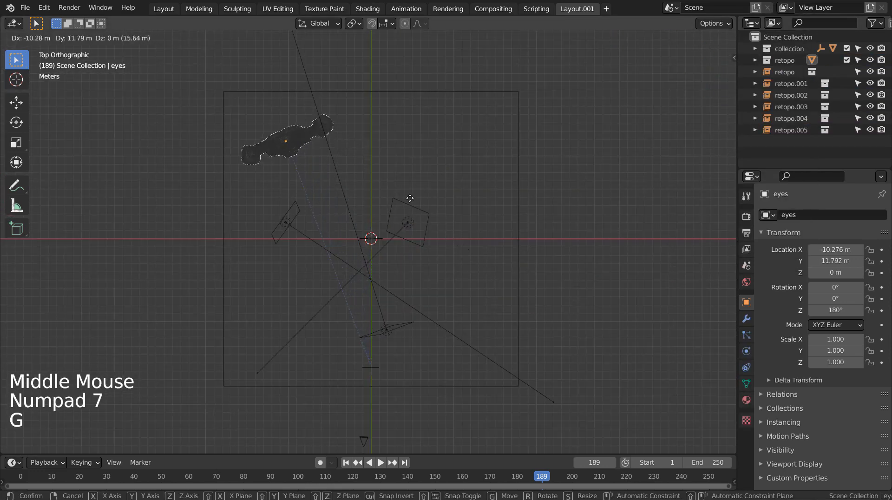
click(392, 183)
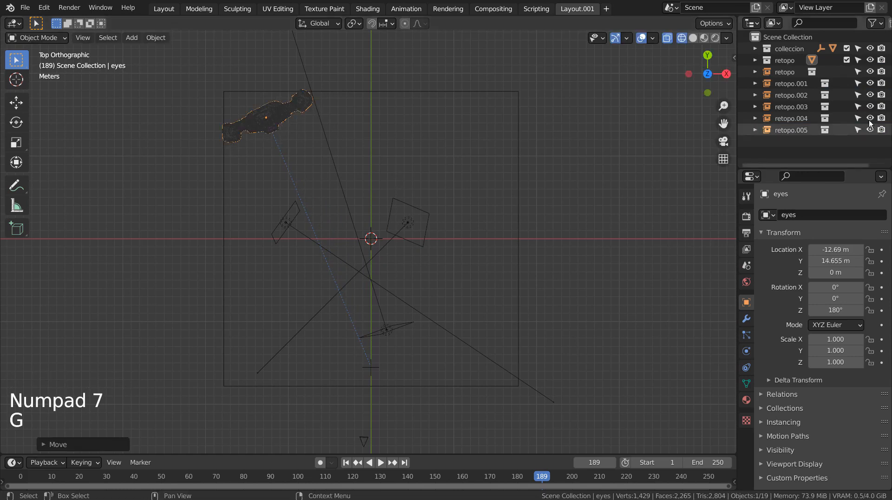
- Place the retopo.001 instance at about X 9.7 m, Y -4.5 m and rotate it about -43° around Z
click(792, 87)
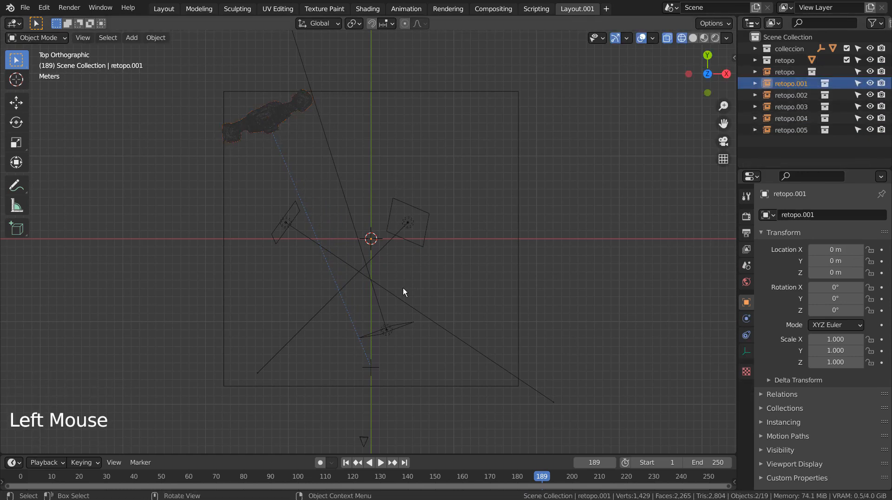
key(g)
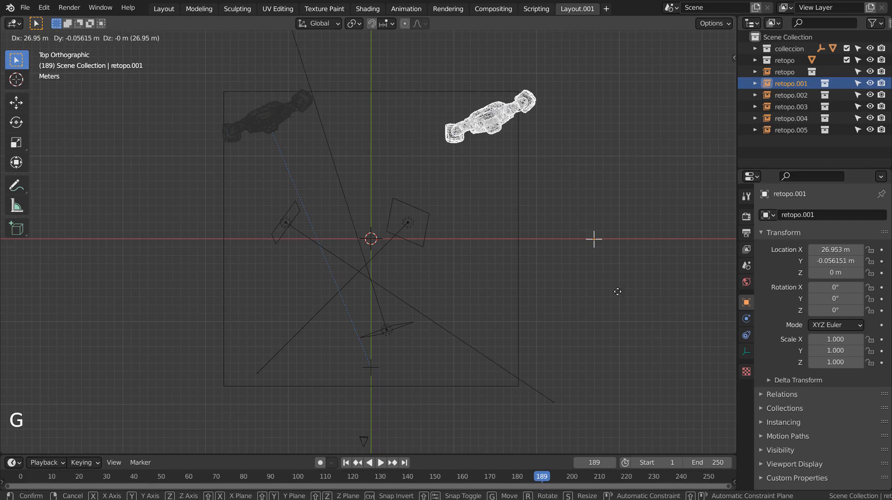
click(602, 303)
key(r)
click(613, 372)
key(g)
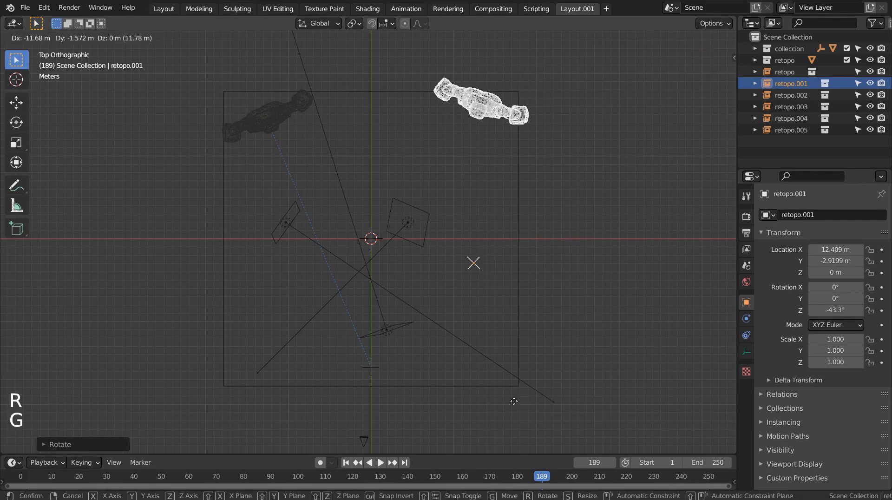
click(496, 411)
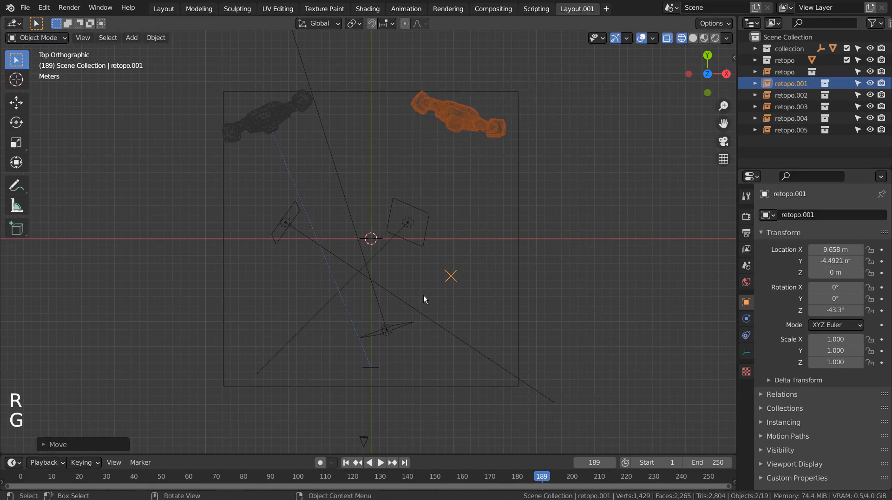
- Place the first retopo instance at about X 4.8 m, Y -18.8 m and rotate it about -25° around Z
click(790, 73)
key(g)
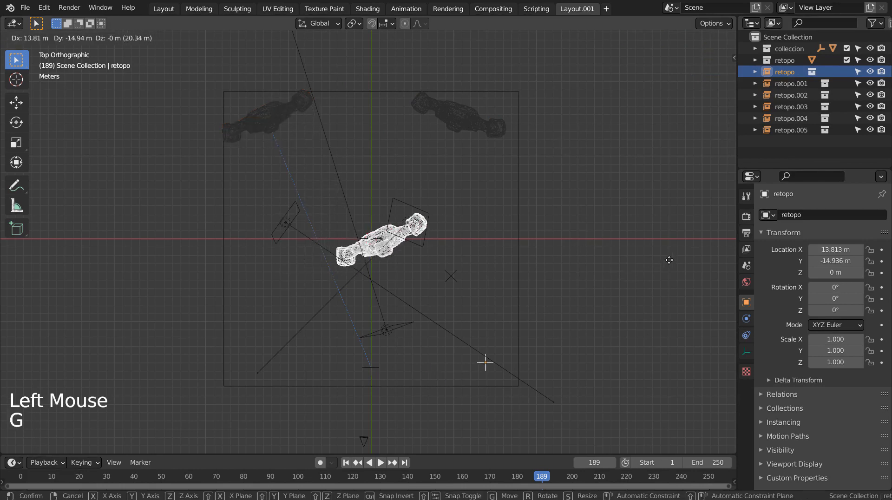
click(666, 274)
key(r)
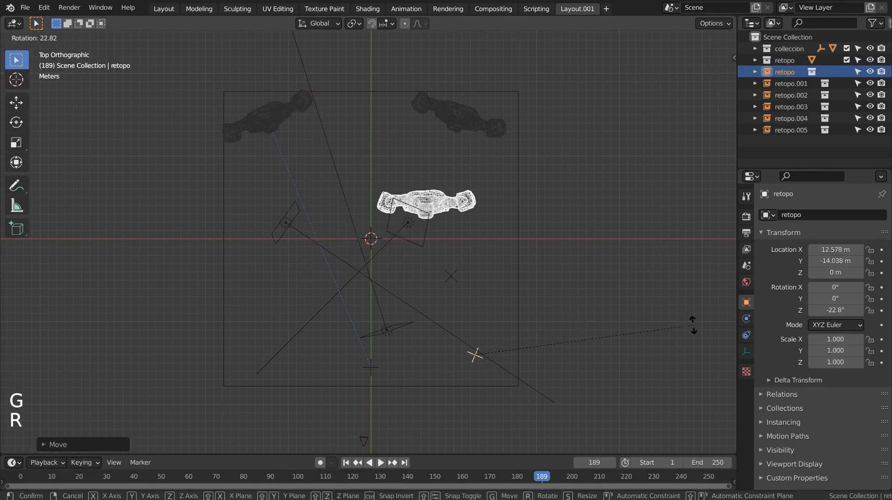
click(694, 337)
key(g)
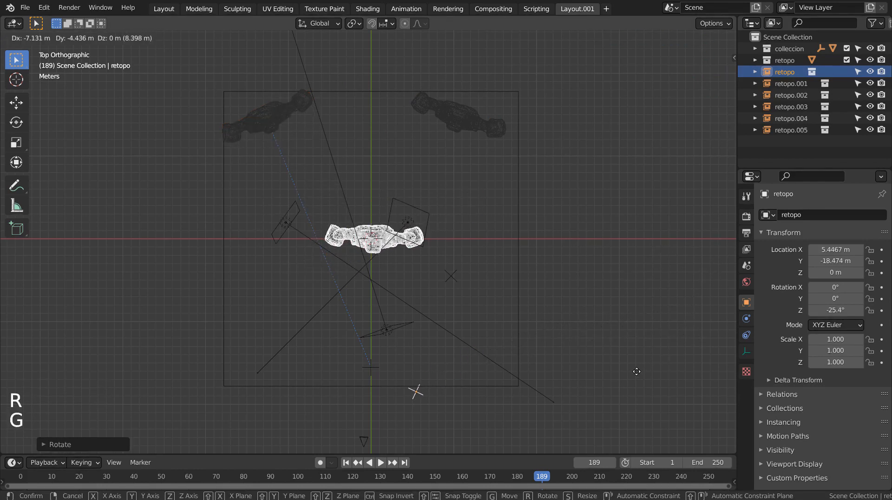
click(631, 374)
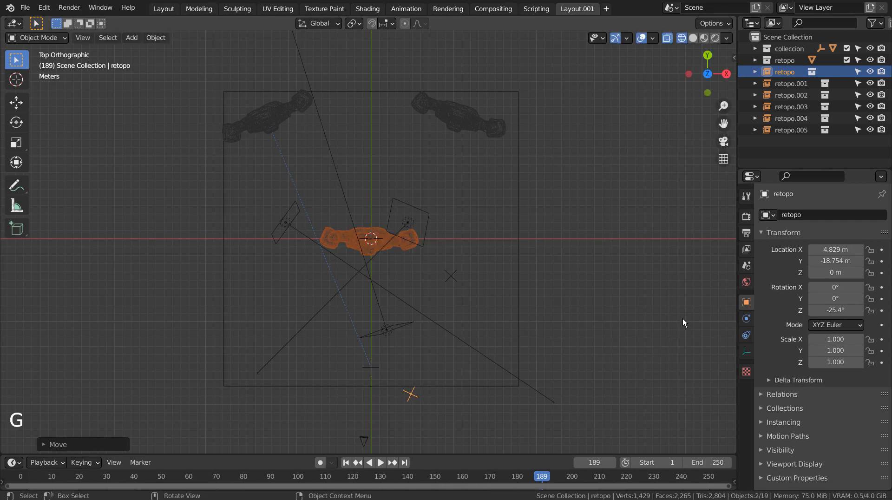
- Place the retopo.003 instance at about X 10.6 m, Y -5.4 m and rotate it about -15° around Z
click(771, 81)
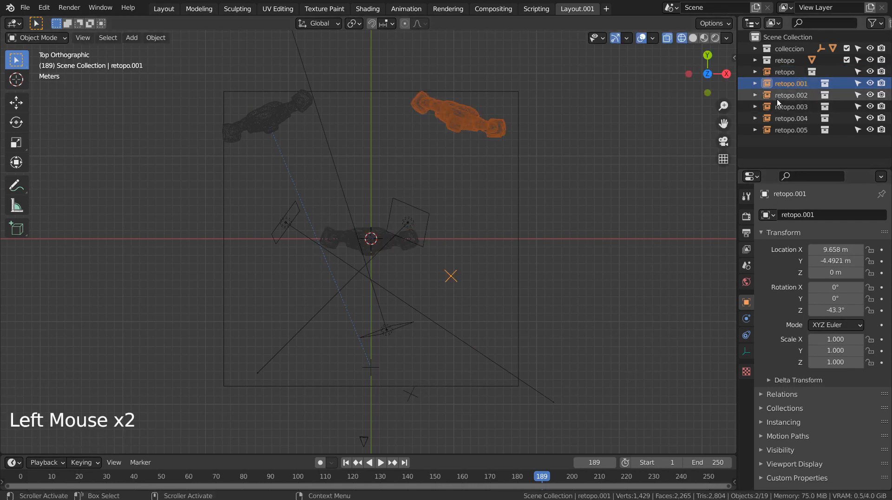
click(776, 97)
click(781, 108)
key(g)
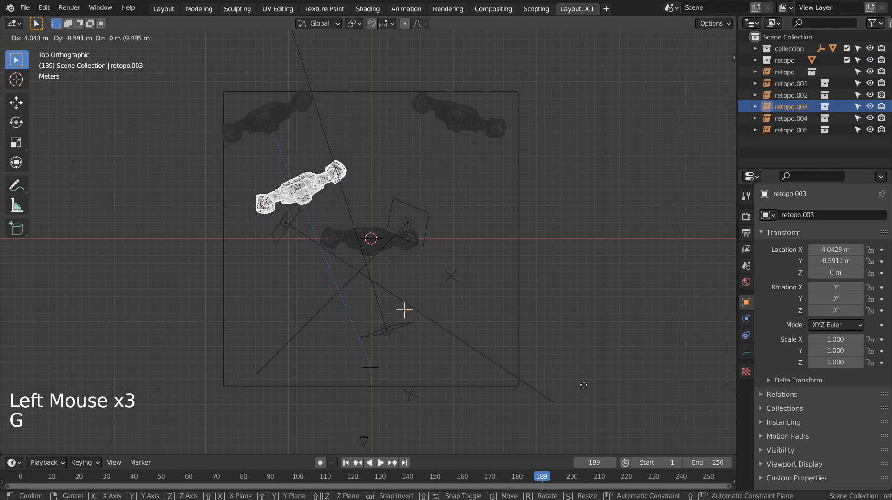
click(606, 376)
key(r)
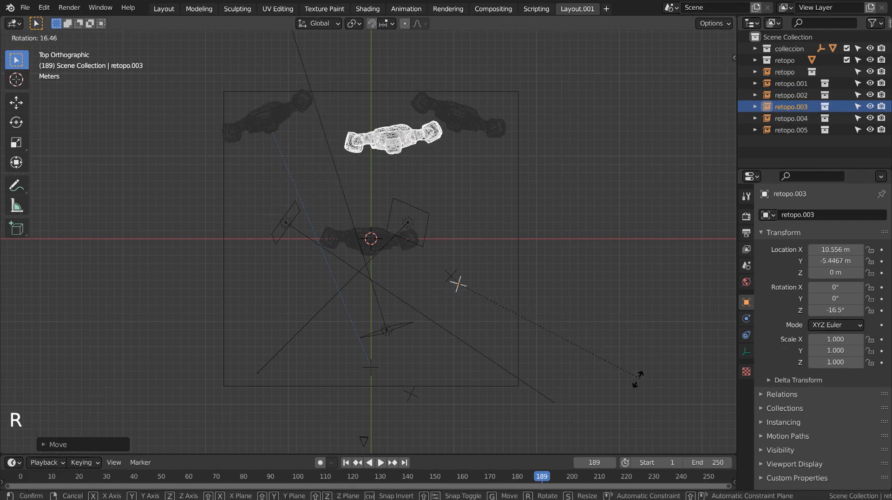
click(639, 371)
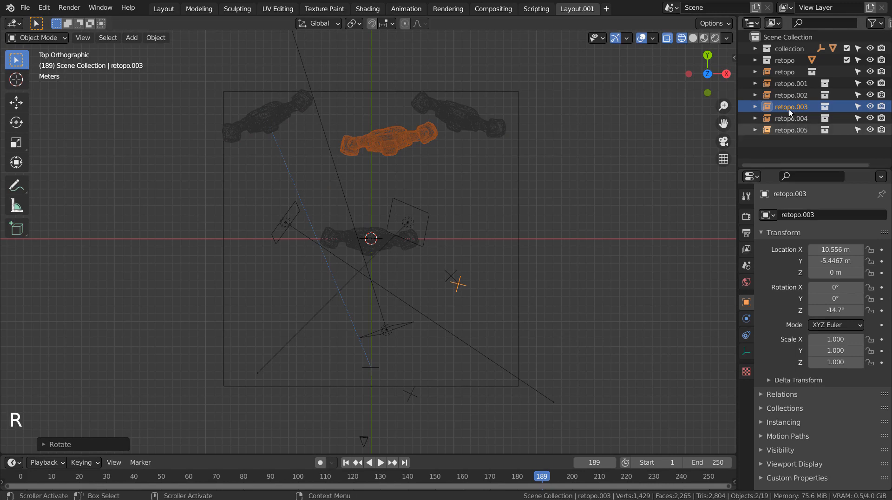
- Check which objects the retopo and colleccion collections contain
click(755, 71)
click(756, 71)
click(756, 60)
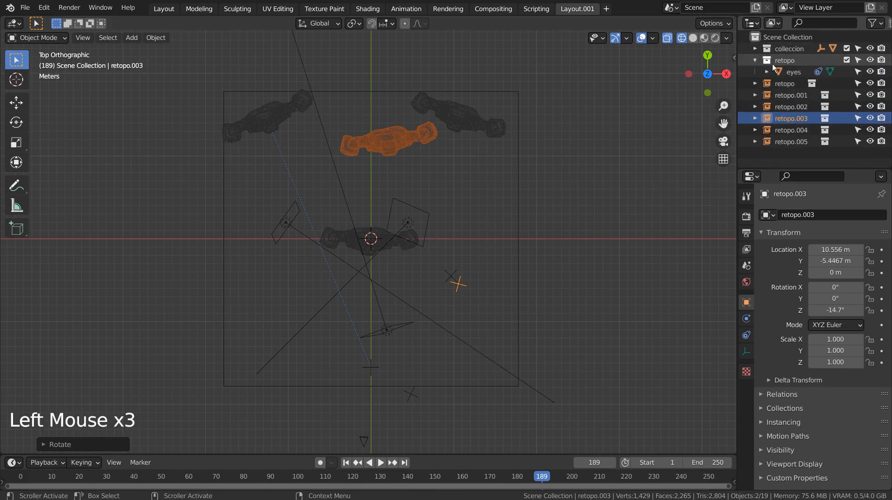
click(756, 48)
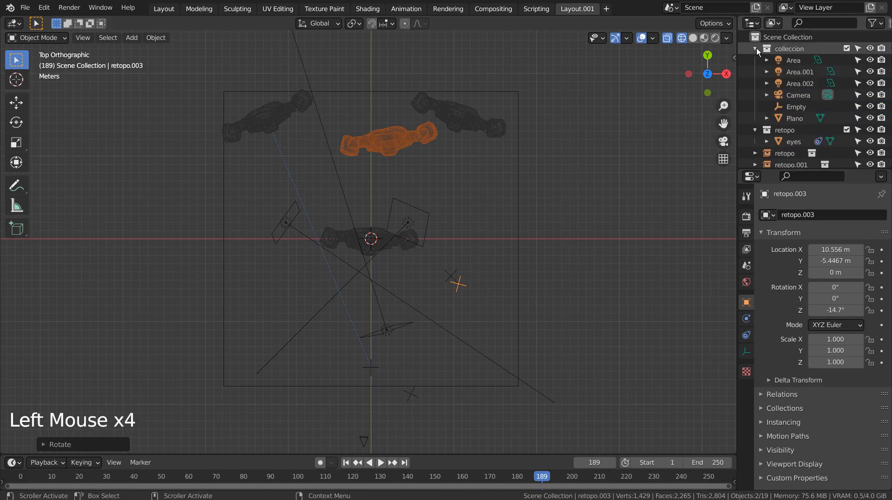
click(756, 48)
click(756, 60)
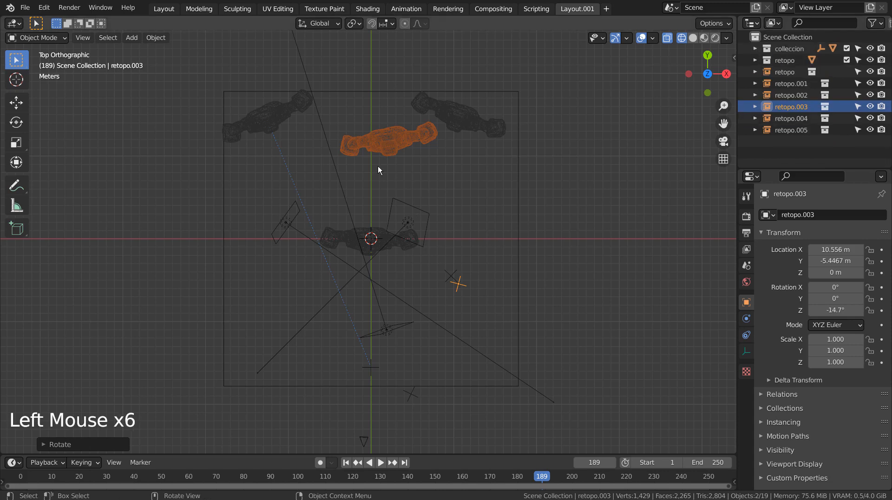
- Move the retopo.004 instance to about X 0.8 m, Y -9.4 m, in front of the original golem
click(791, 118)
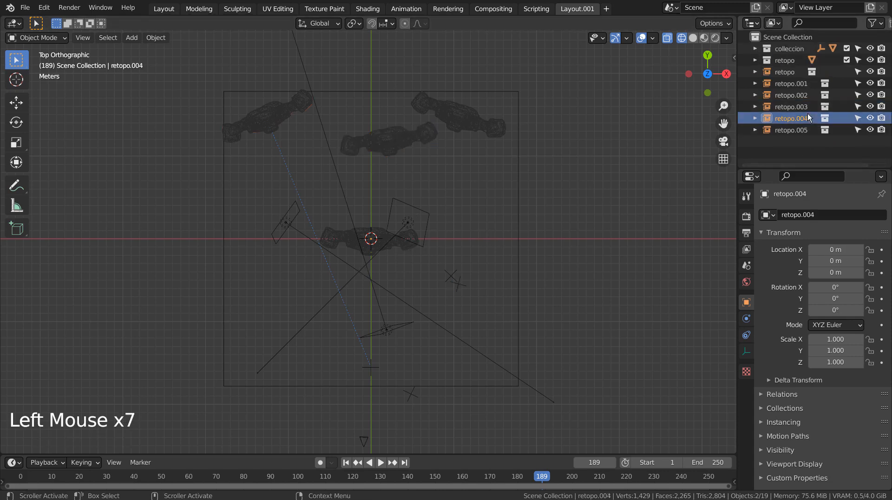
key(g)
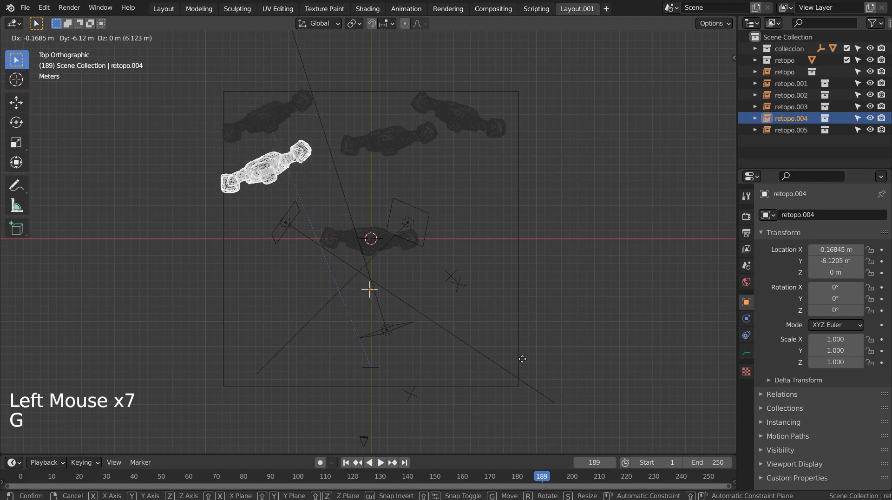
click(528, 372)
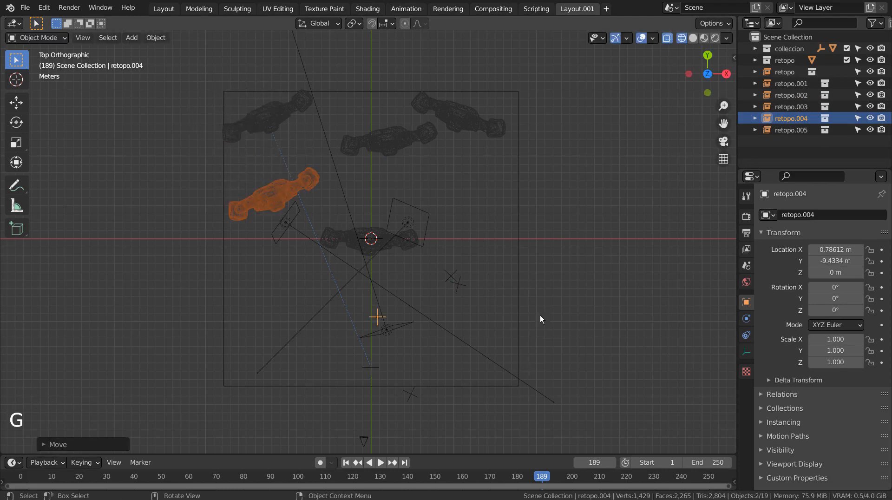
- Move the retopo.003 instance to about X 6.9 m, Y -5.3 m, between the two rear golems
click(408, 141)
key(g)
click(428, 280)
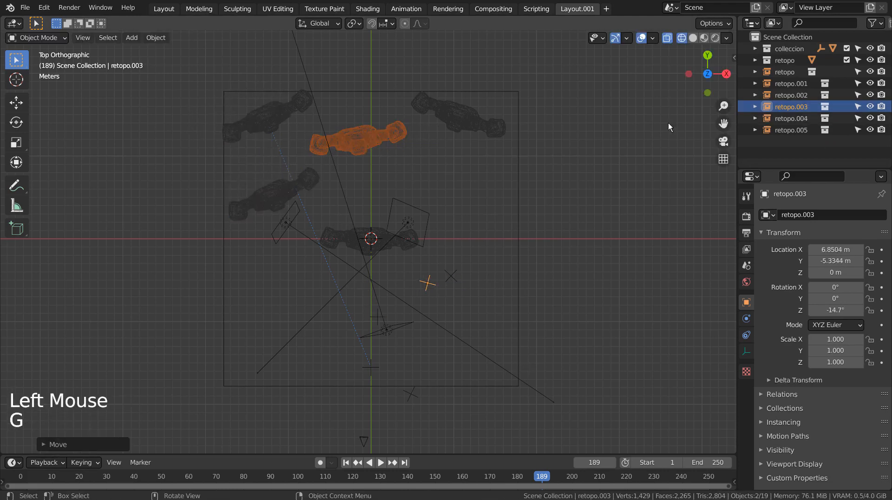
- Rotate the retopo.005 instance to about -48° around Z and place it at about X 7.8 m, Y -12.4 m
click(801, 118)
click(804, 130)
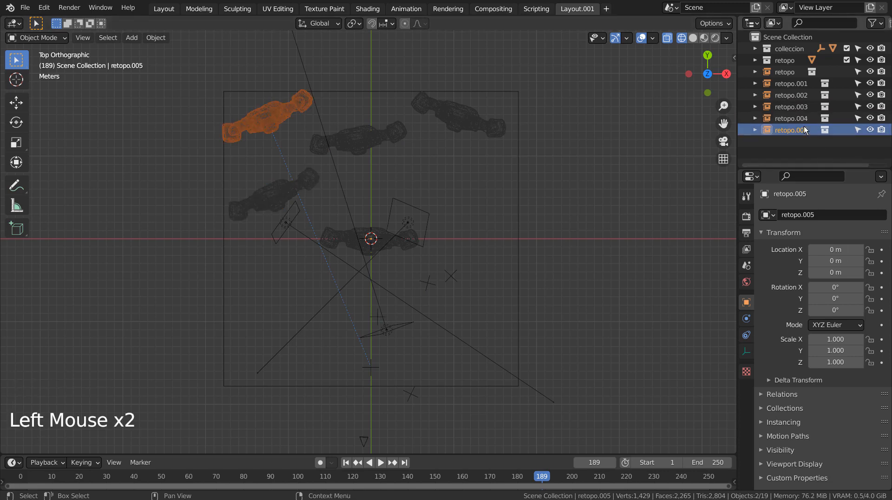
key(g)
click(541, 293)
key(r)
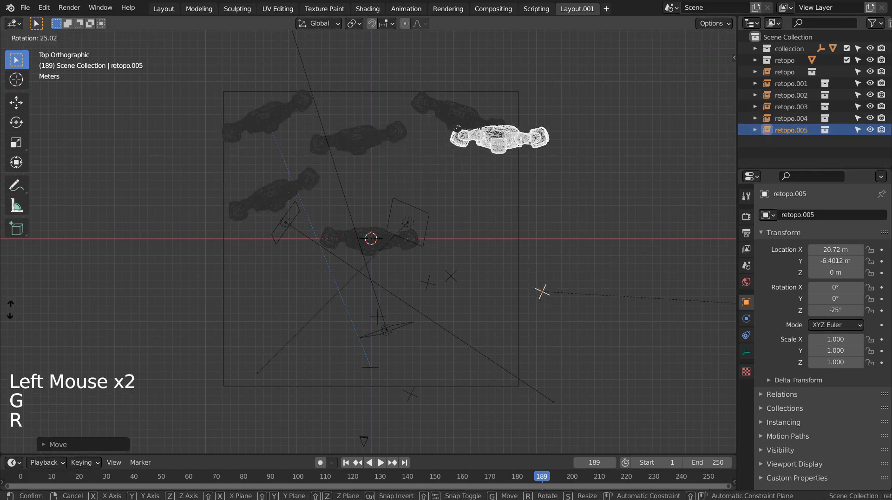
click(56, 414)
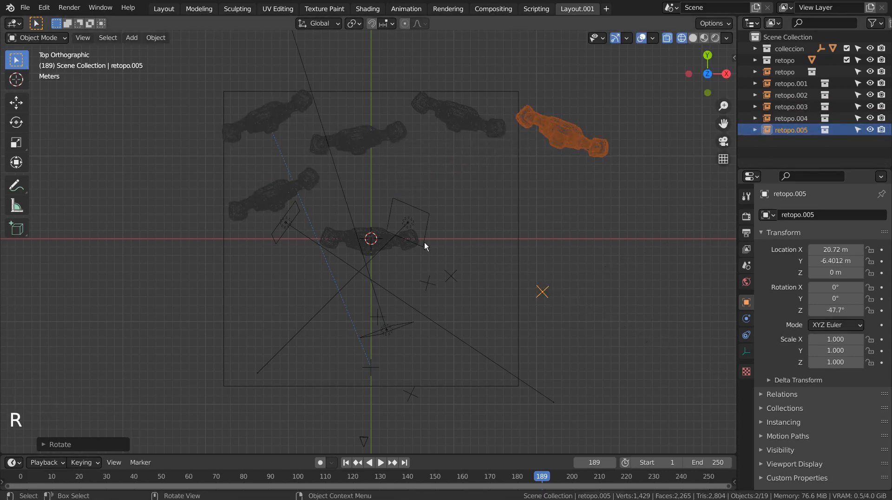
key(g)
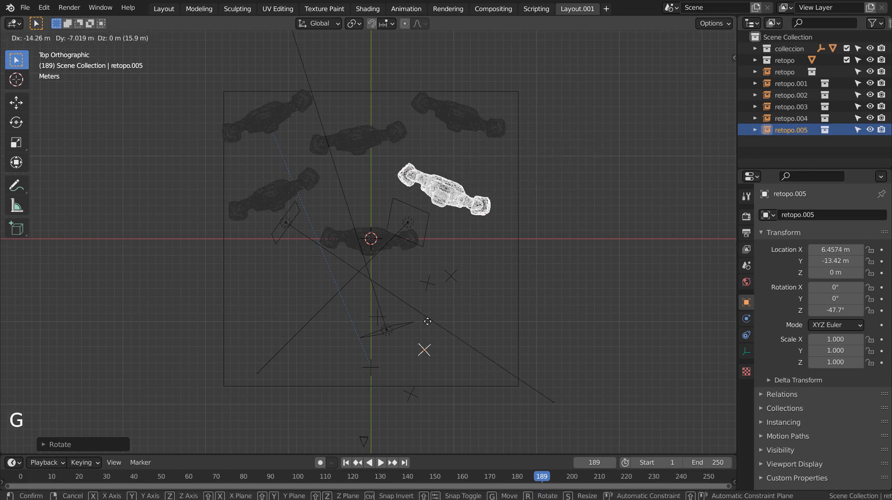
click(439, 313)
click(603, 352)
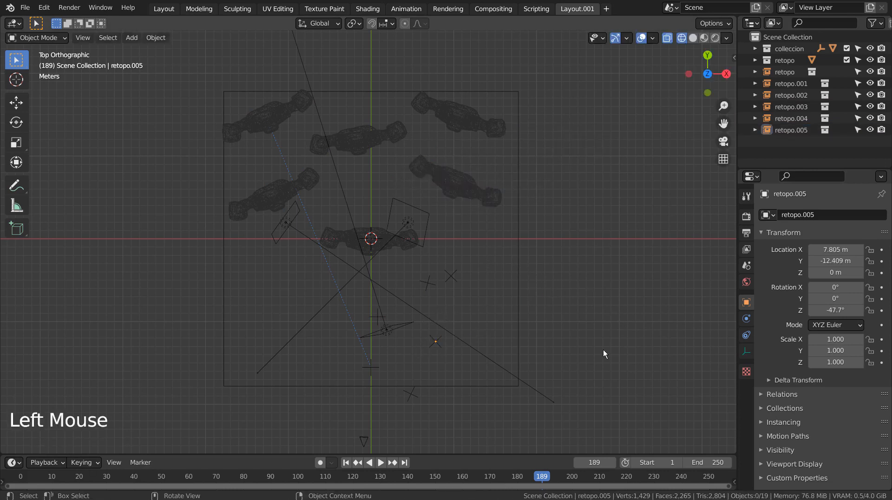
- Select the tracked empty, and examine the retopo collection's eyes object with its data and constraints
middle_drag(603, 351, 493, 261)
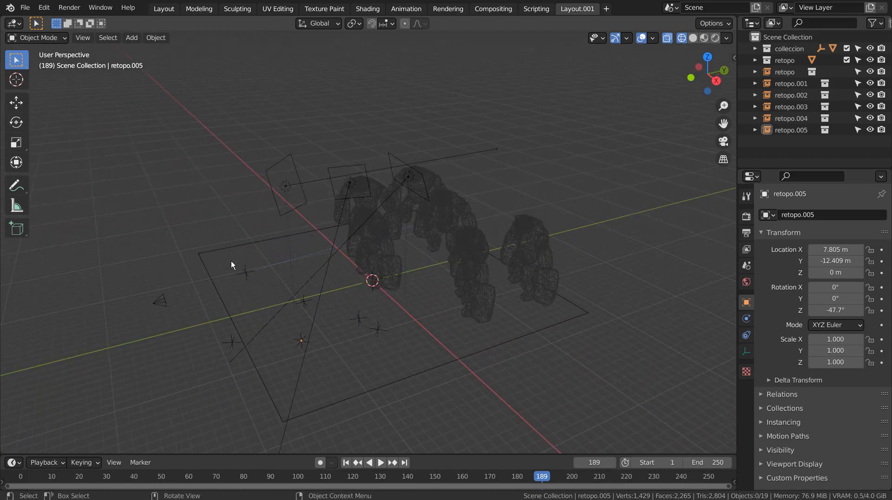
click(241, 271)
middle_drag(327, 327, 478, 320)
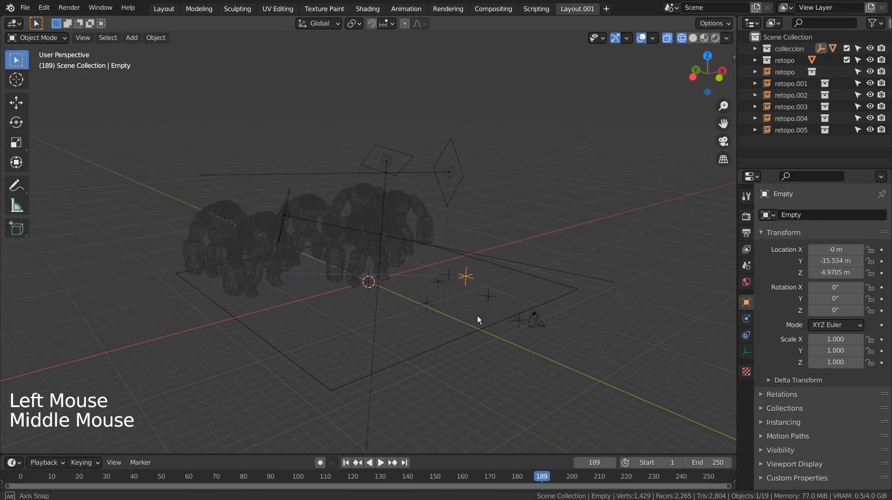
click(757, 72)
click(759, 75)
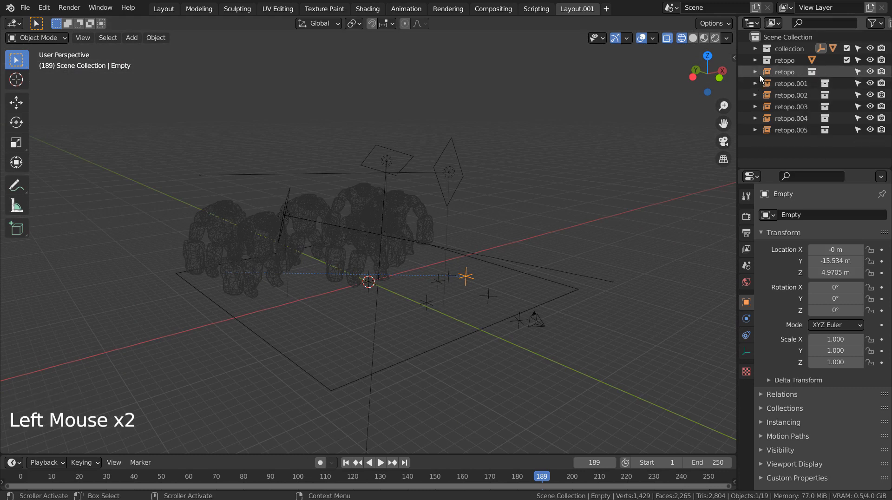
click(766, 72)
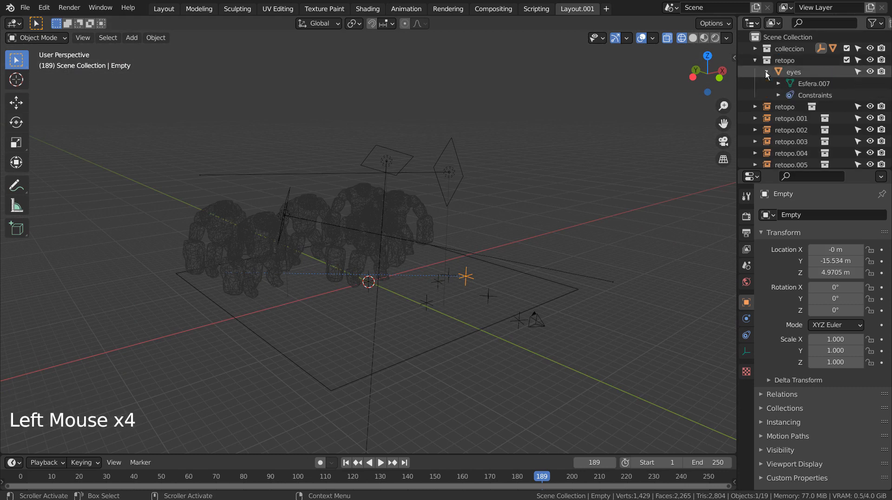
click(766, 73)
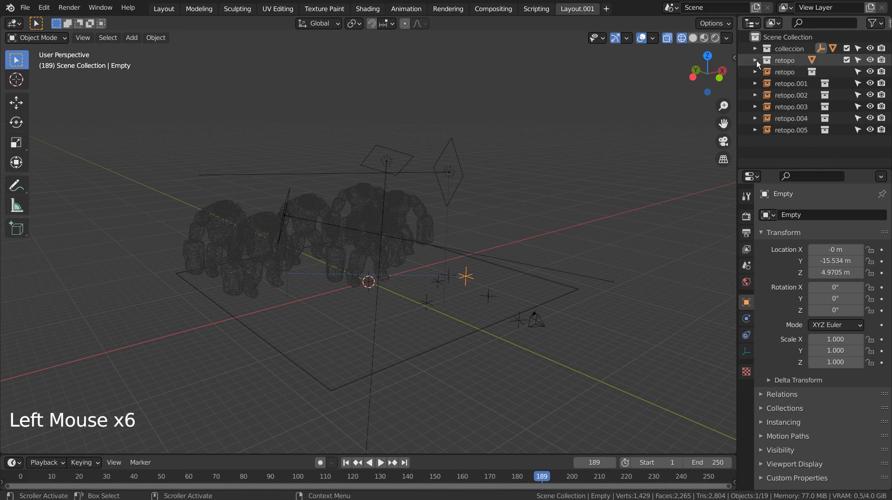
- Try moving the tracked empty along the X axis to about 4 m, and undo the move
click(611, 214)
middle_drag(611, 213, 508, 324)
click(292, 332)
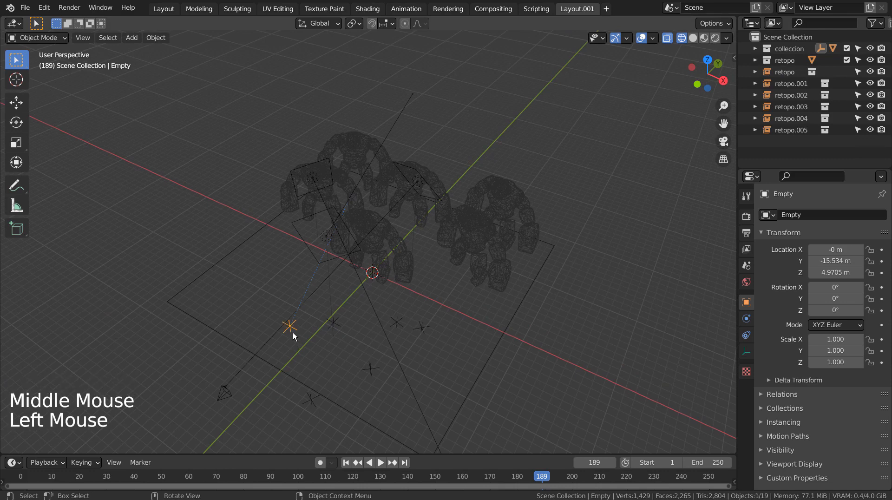
middle_drag(292, 332, 506, 331)
key(g)
key(x)
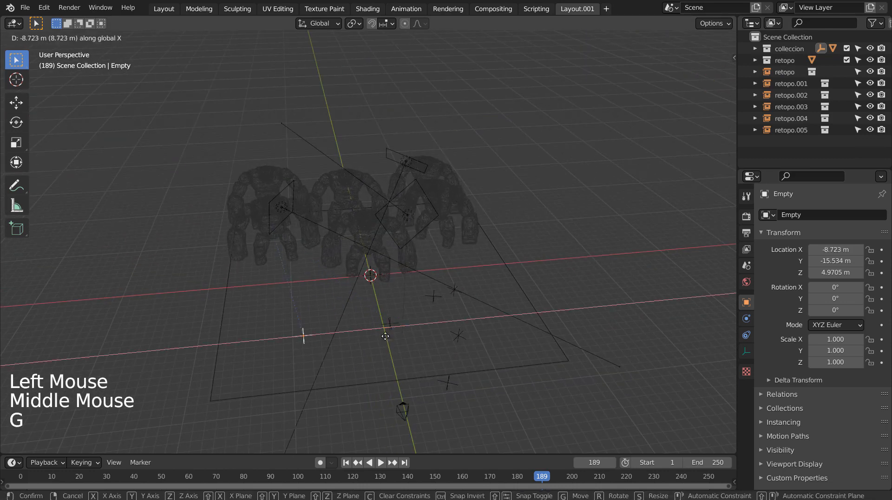
click(547, 315)
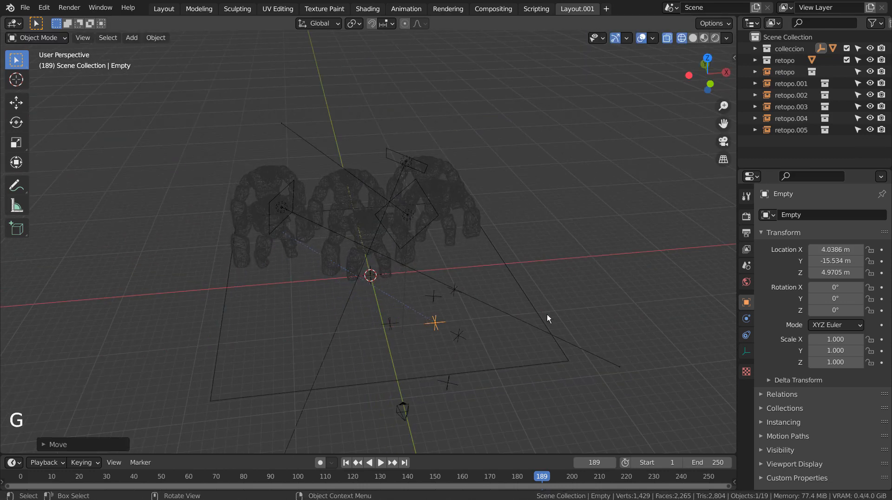
key(ctrl+z)
- View the golem group in Material Preview shading
middle_drag(574, 300, 595, 278)
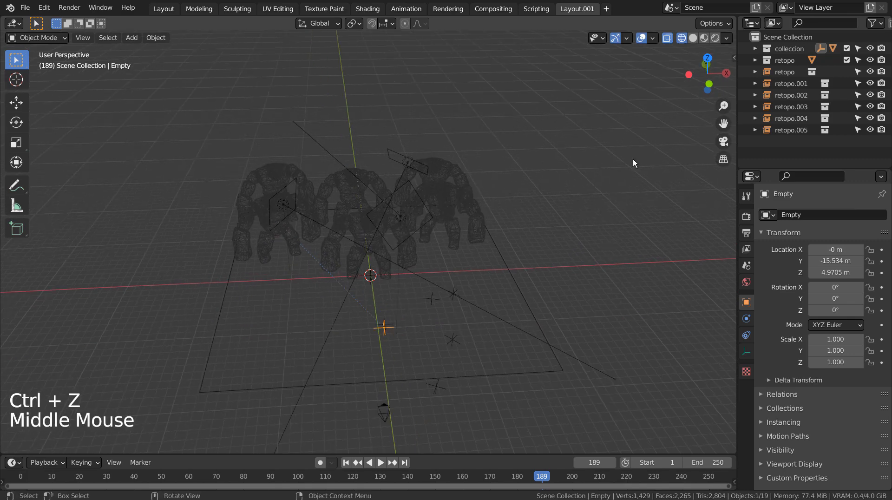
click(704, 38)
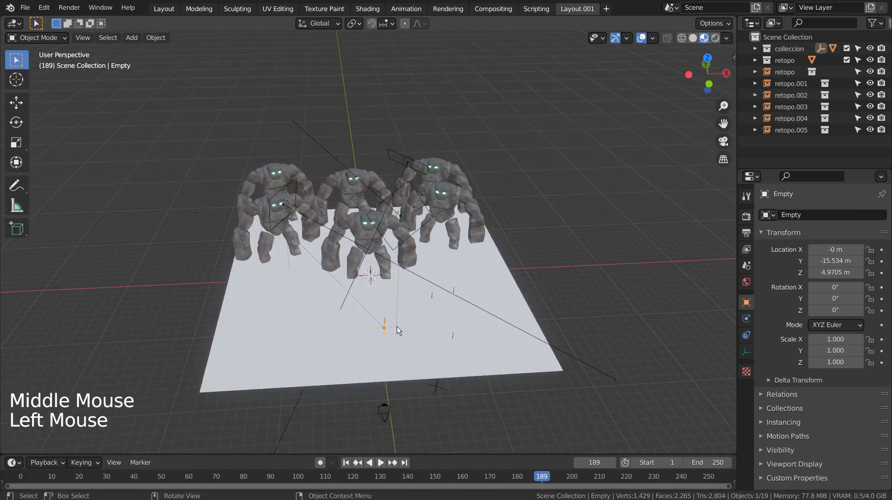
middle_drag(425, 338, 633, 320)
- Try lifting the first retopo instance to about Z 14.6 m above the other golems, and undo the move
click(515, 336)
key(g)
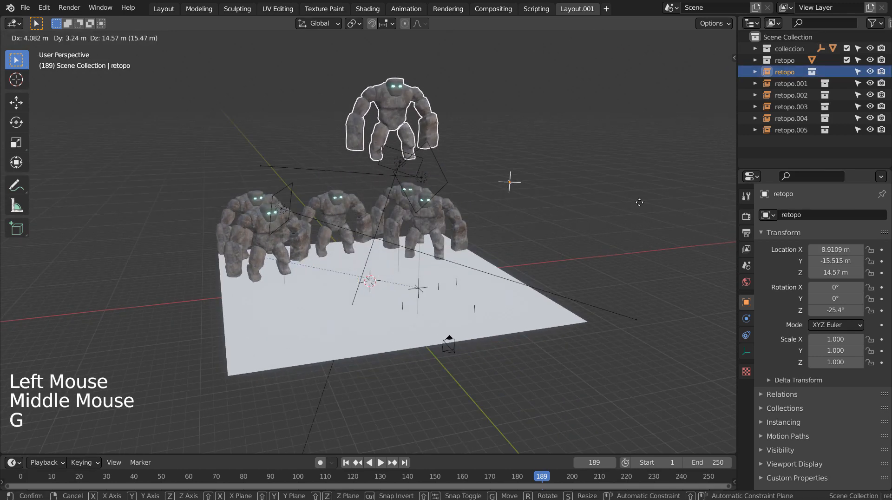
key(ctrl+z)
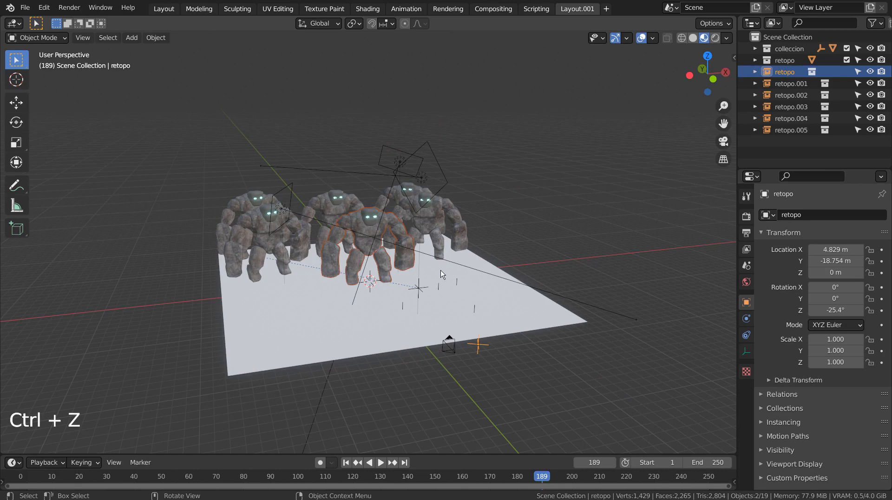
- Move the tracked empty along the X axis to about 2.4 m after testing its motion along Y
middle_drag(540, 331, 578, 327)
click(350, 337)
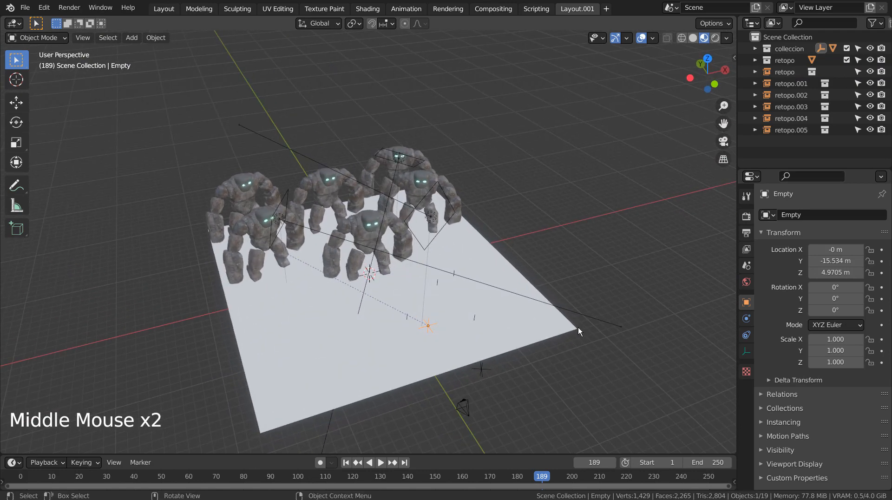
key(g)
key(y)
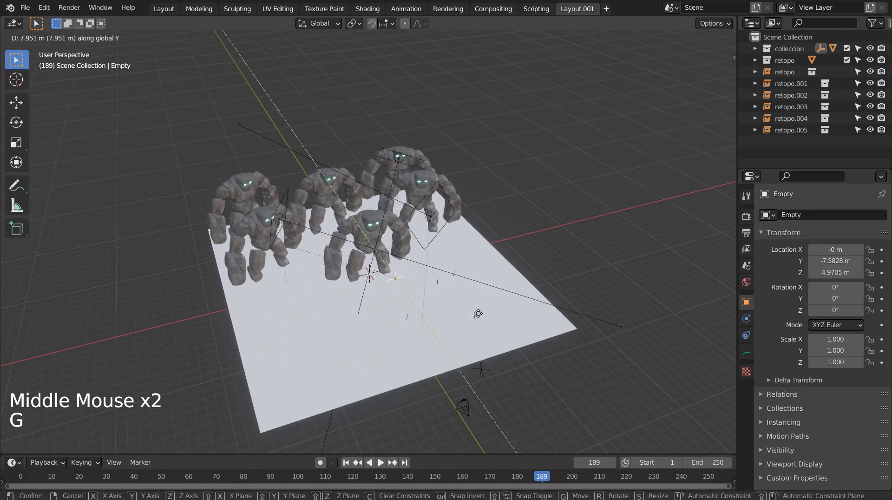
key(x)
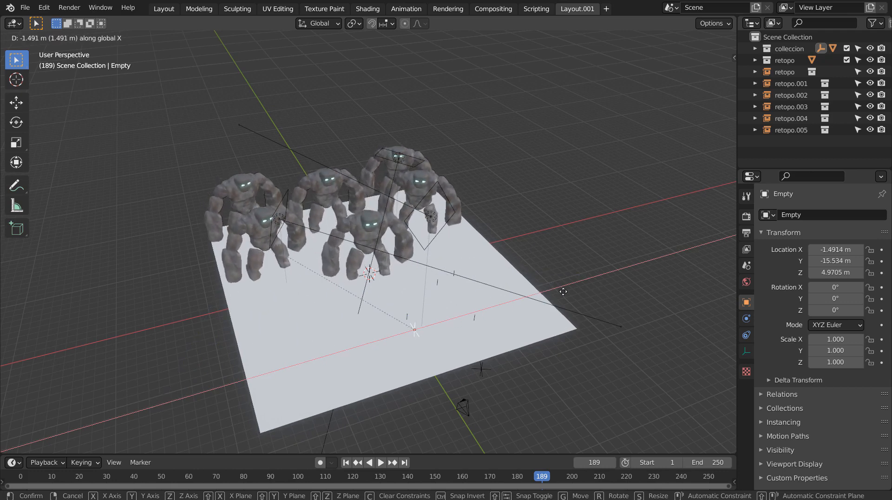
click(591, 284)
- Switch the viewport to Rendered shading and look at the golem group up close
click(717, 39)
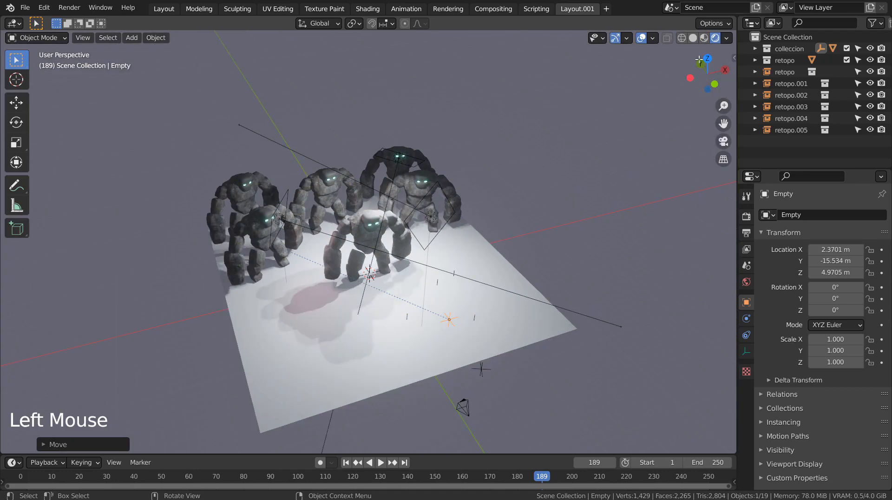
scroll(565, 218, up, 2)
scroll(565, 219, up, 1)
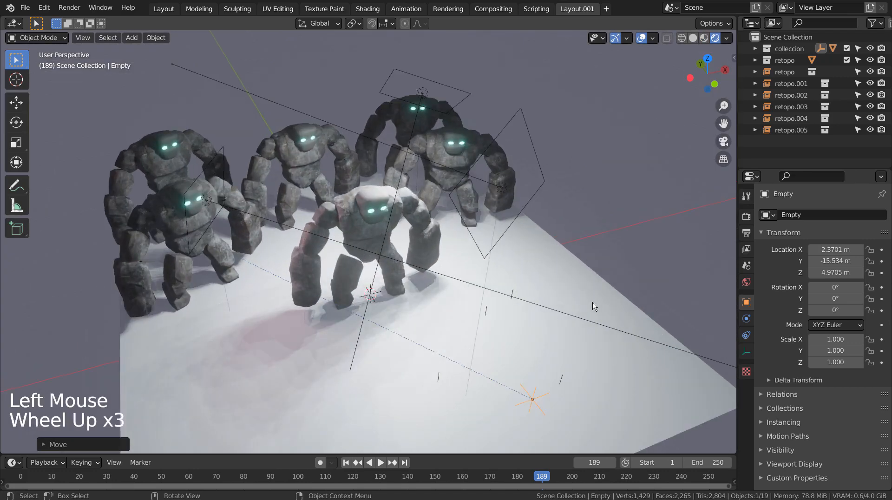
- Reselect the tracked empty and move it along the Y axis to about -14.1 m
click(581, 408)
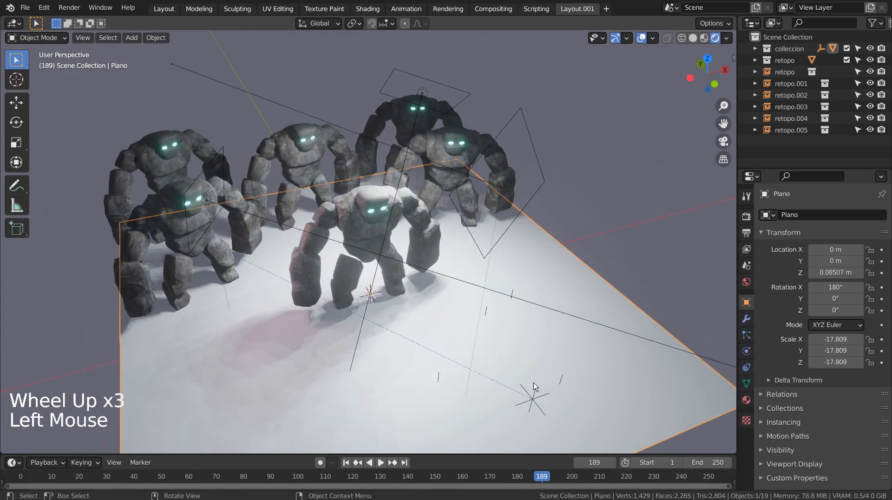
click(553, 391)
click(553, 391)
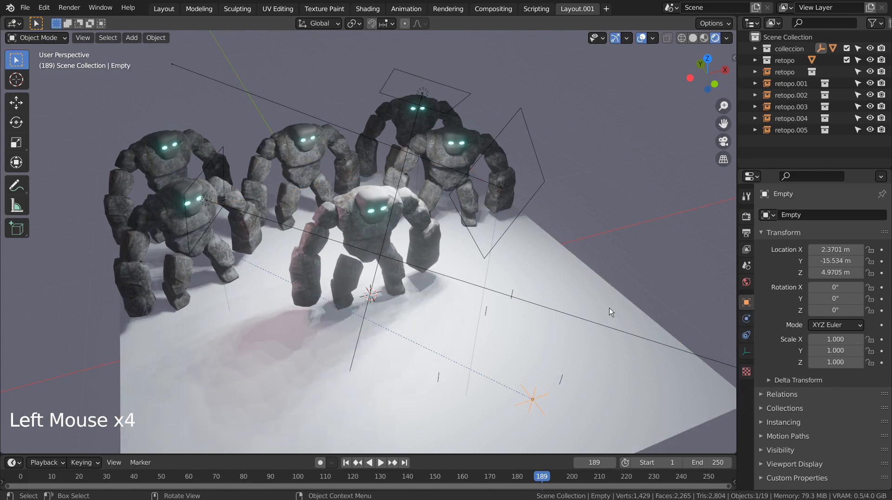
key(g)
key(y)
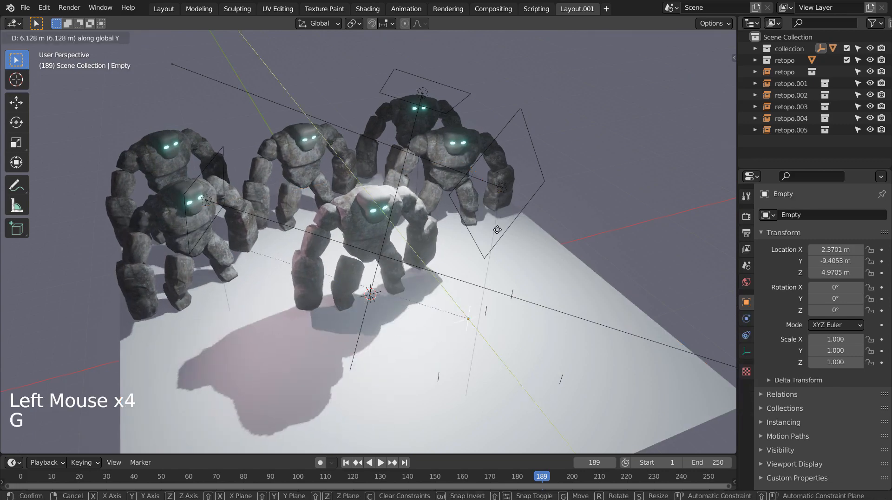
click(564, 306)
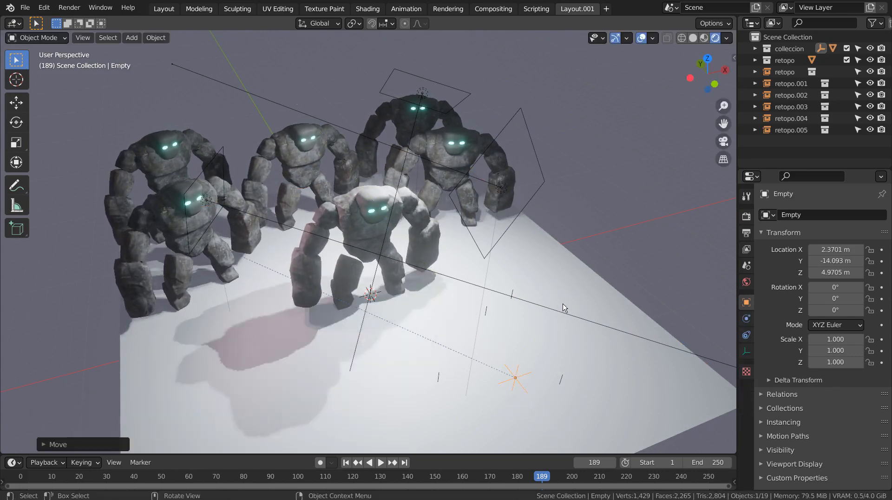
- Sweep the tracked empty along the X axis to test the golems' tracking and place it at about X 9.4 m
middle_drag(622, 299, 601, 331)
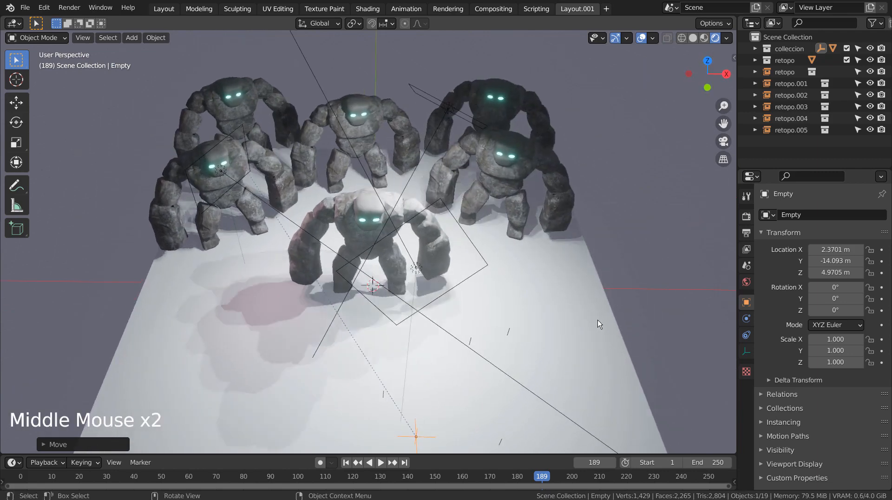
key(g)
key(x)
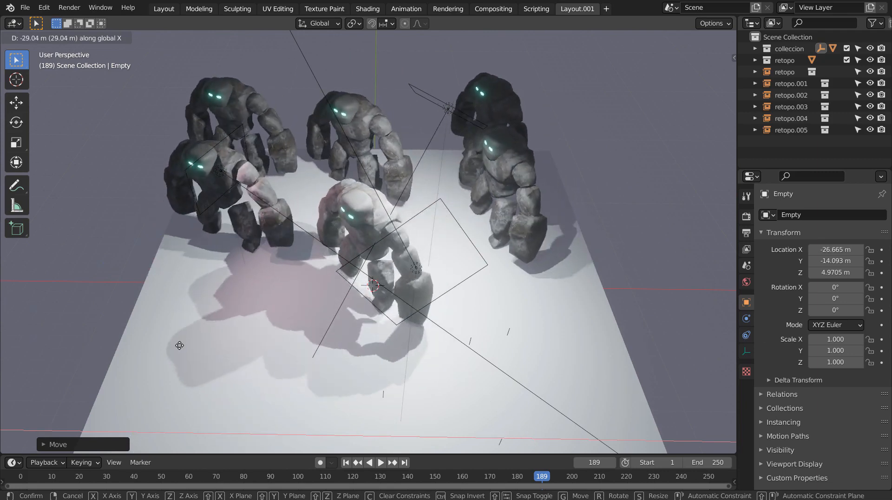
click(769, 318)
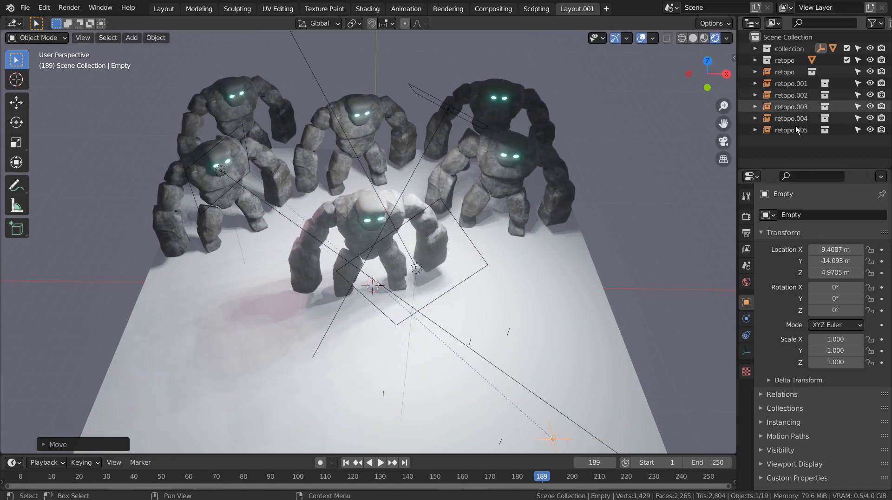
- Set the render engine to Cycles and view the golem group in a maximized viewport without overlays
click(746, 216)
click(825, 213)
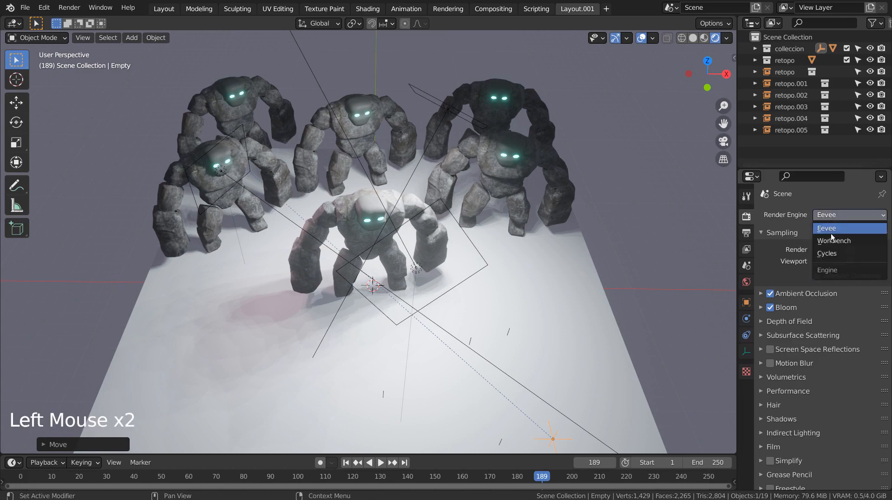
click(834, 253)
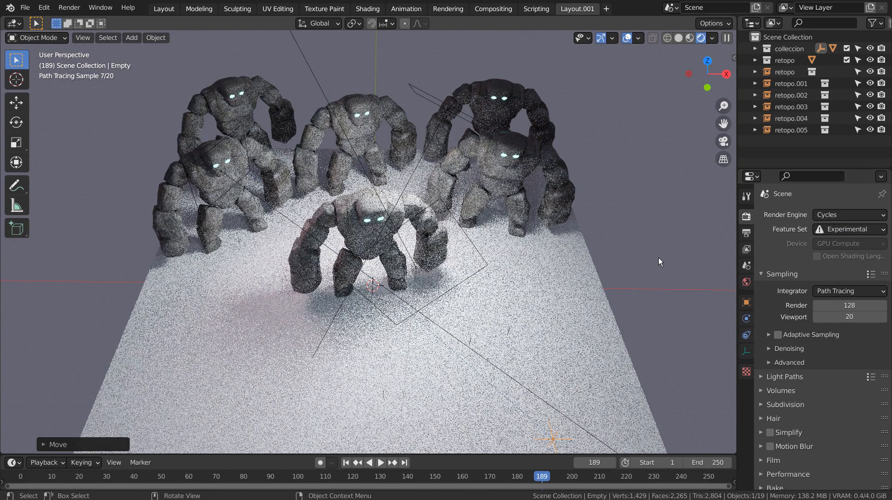
middle_drag(659, 257, 633, 266)
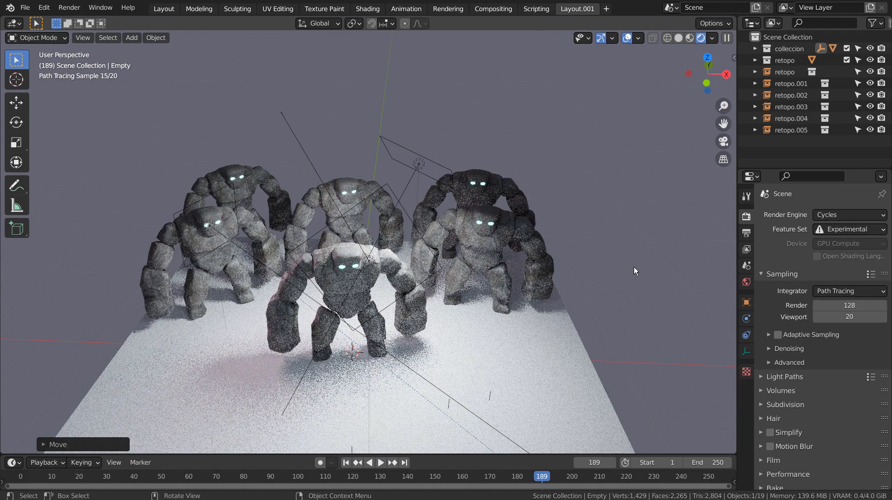
key(ctrl+space)
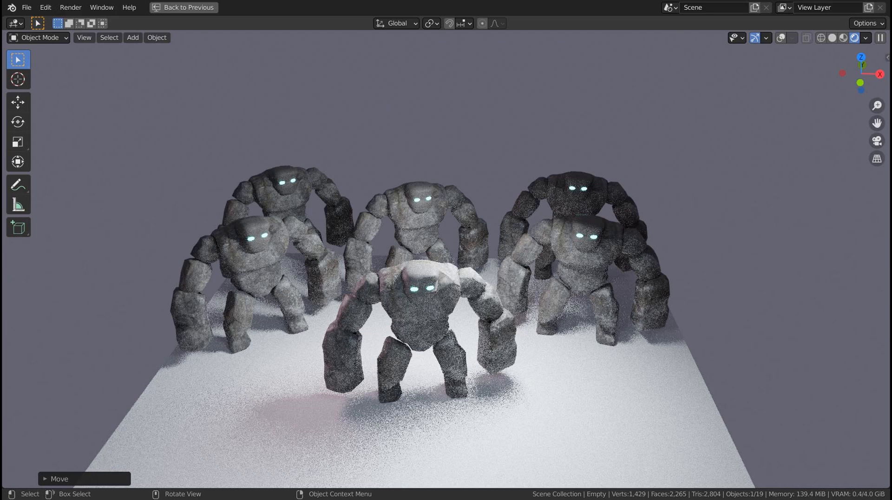